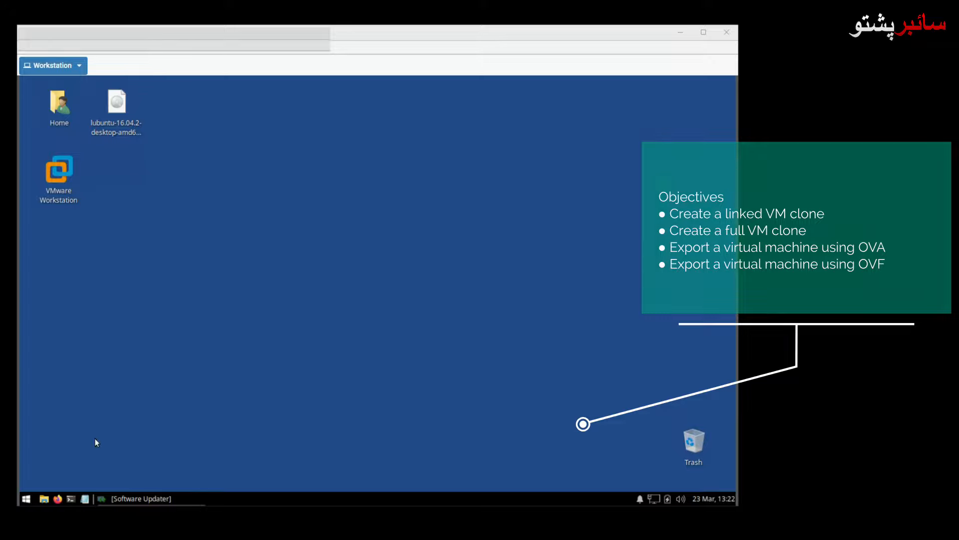
# - Open the vmware folder inside the sysadmin home folder in the file manager
pyautogui.click(44, 500)
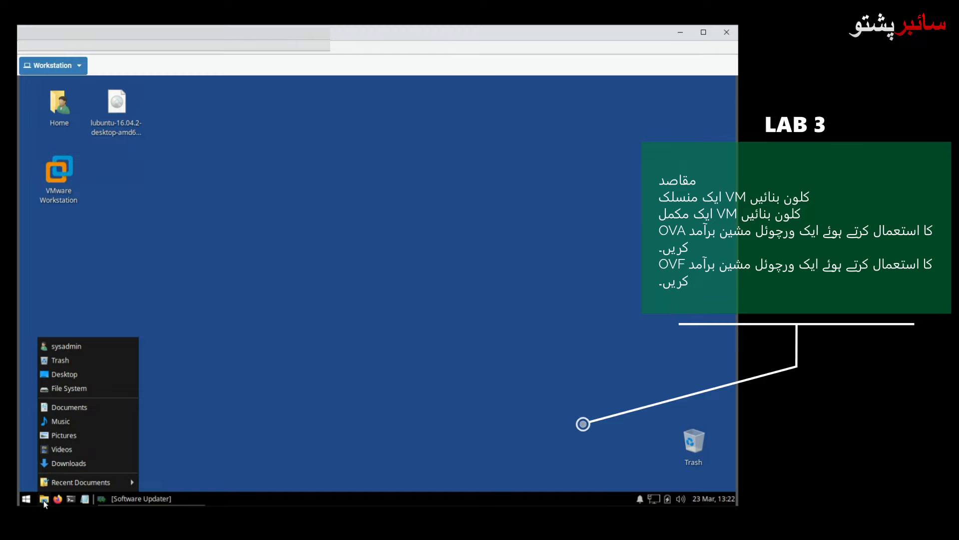
pyautogui.click(74, 346)
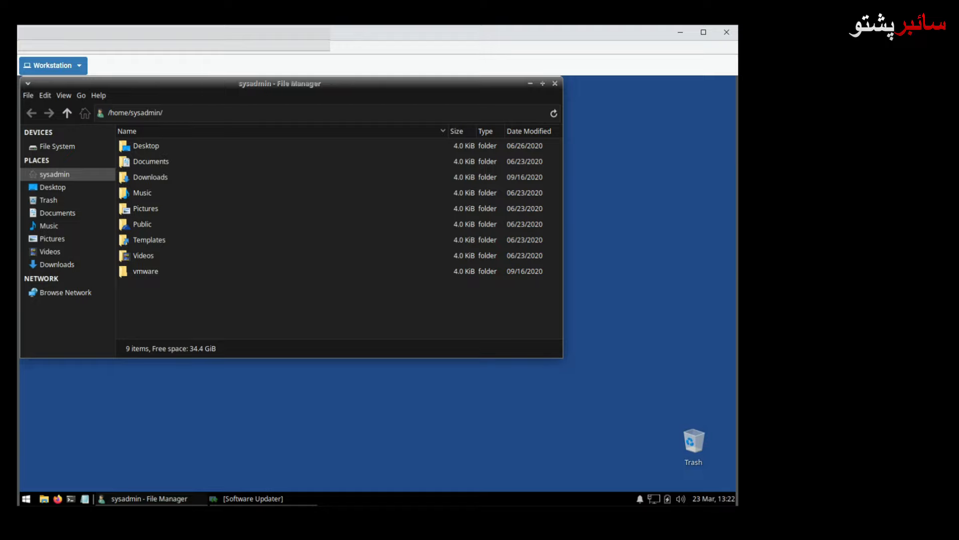
pyautogui.doubleClick(143, 273)
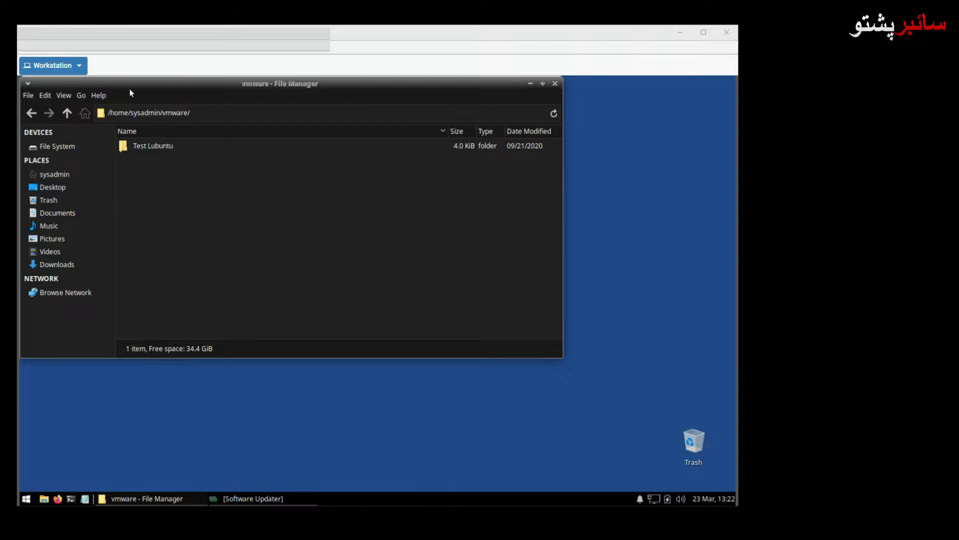
pyautogui.click(78, 101)
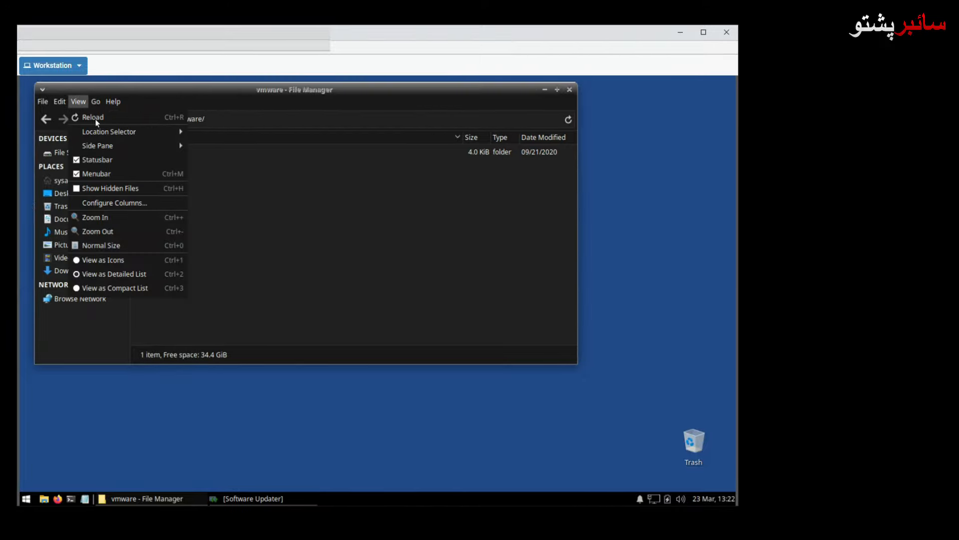
pyautogui.click(214, 270)
pyautogui.rightClick(160, 150)
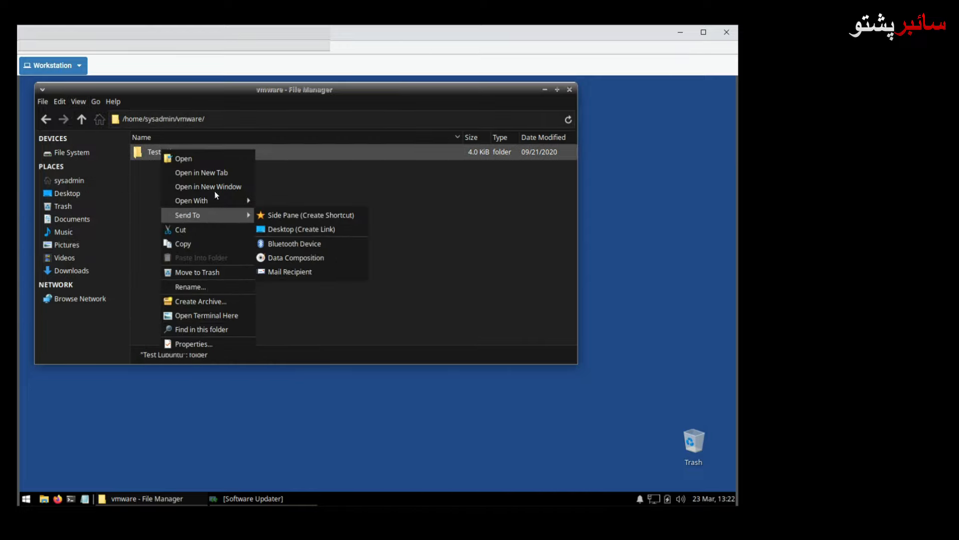
pyautogui.click(507, 154)
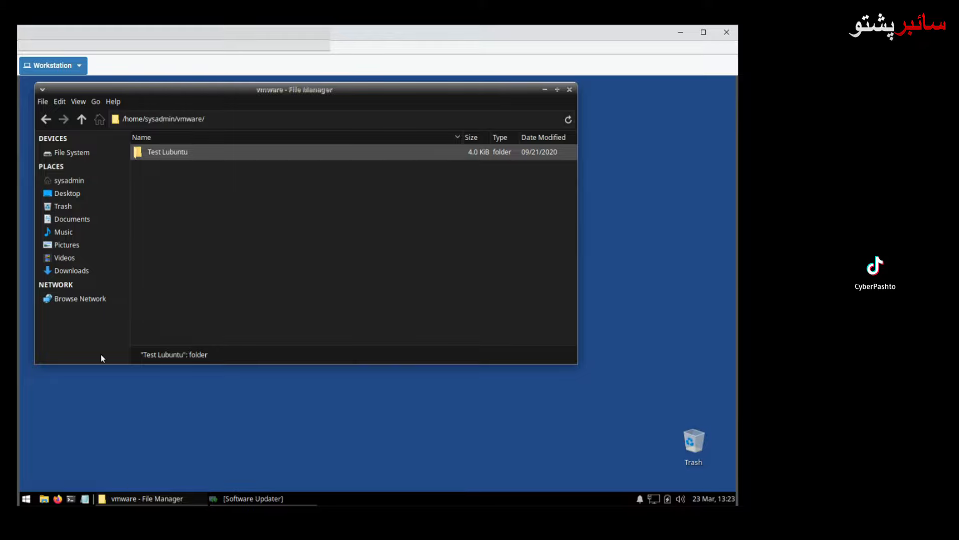
# - Launch VMware Workstation and start the Clone Virtual Machine Wizard for the Test Lubuntu virtual machine
pyautogui.moveTo(133, 93); pyautogui.dragTo(211, 114)
pyautogui.click(61, 176)
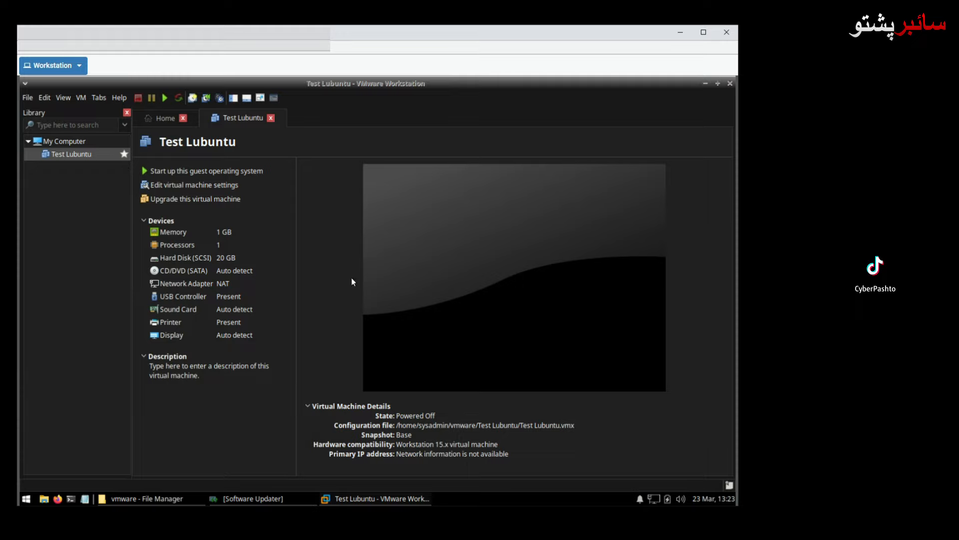
pyautogui.rightClick(72, 154)
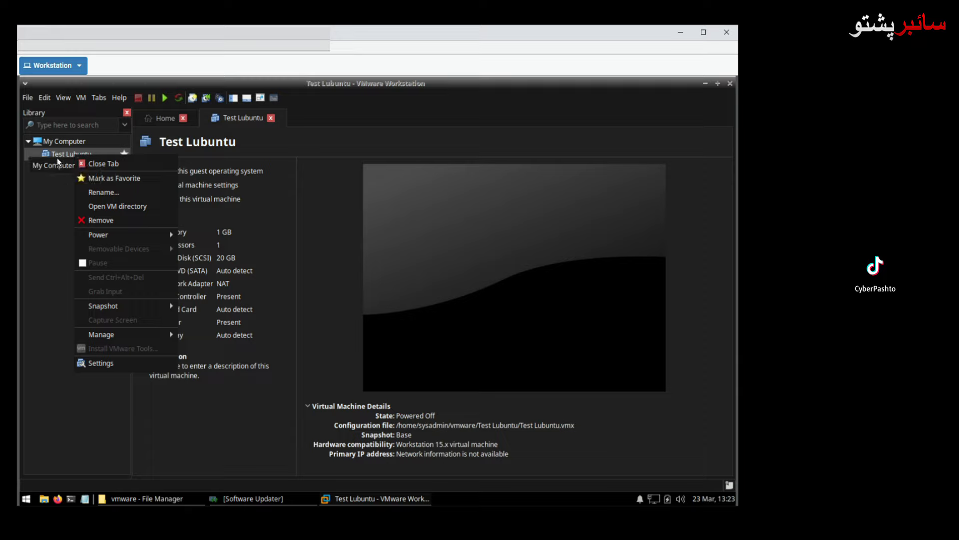
pyautogui.moveTo(132, 335)
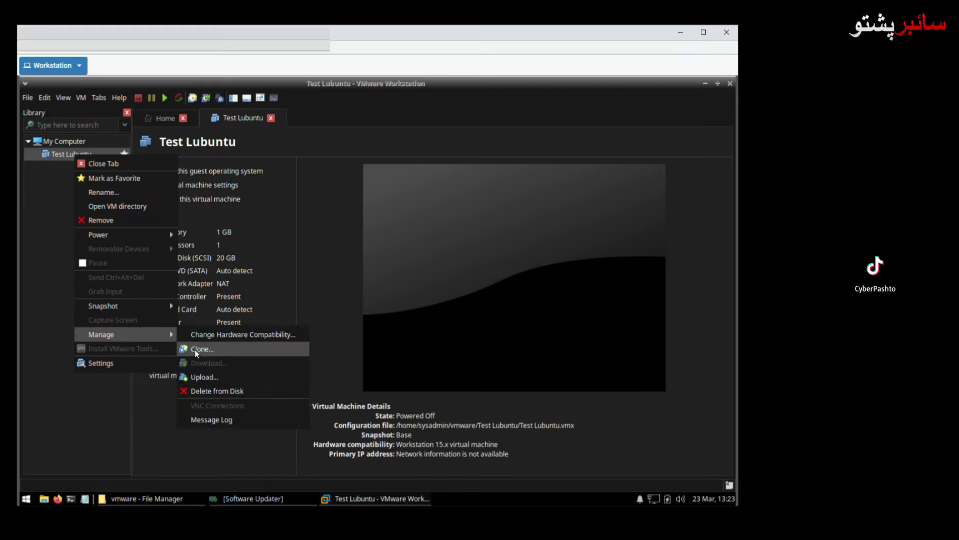
pyautogui.click(195, 350)
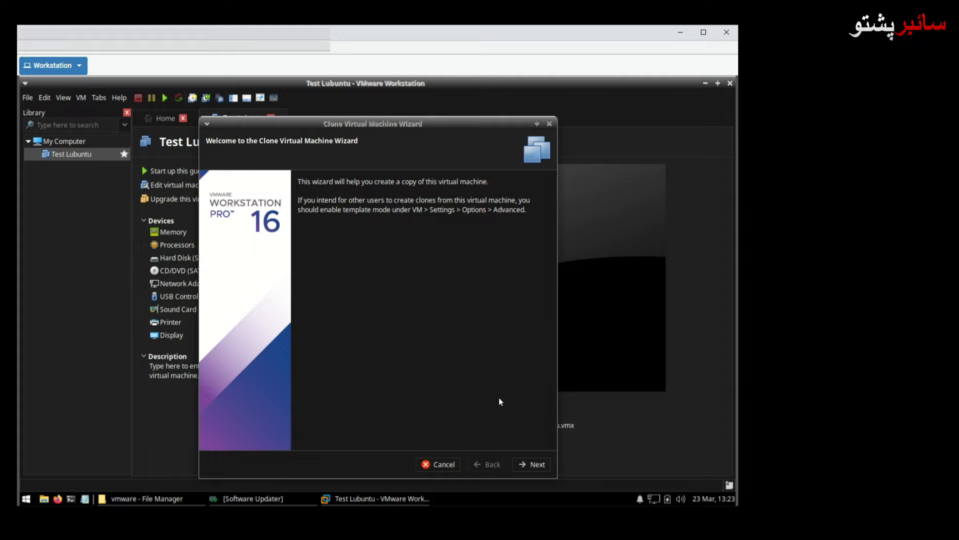
# - Set the clone source to the existing snapshot Base and accept the linked clone type
pyautogui.click(531, 464)
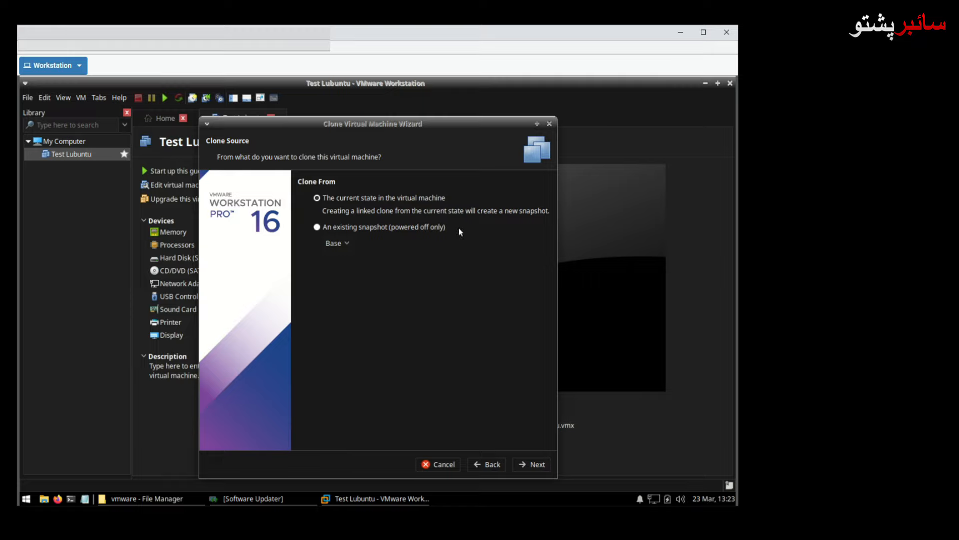
pyautogui.click(318, 198)
pyautogui.click(362, 228)
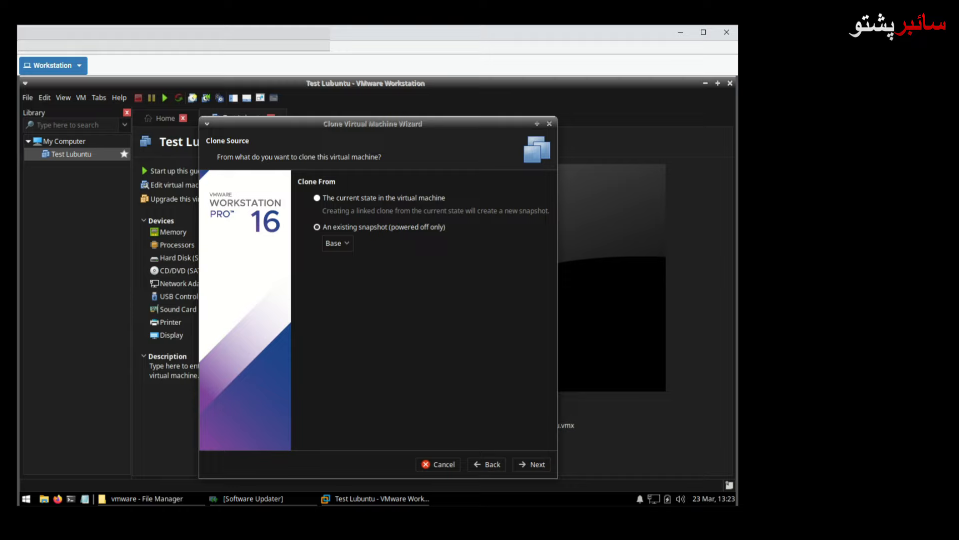
pyautogui.click(532, 465)
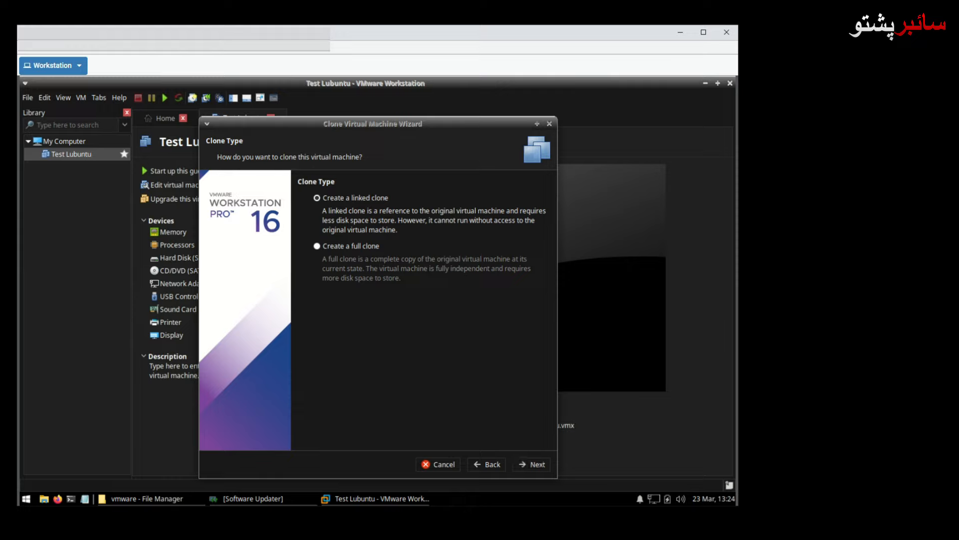
pyautogui.click(527, 467)
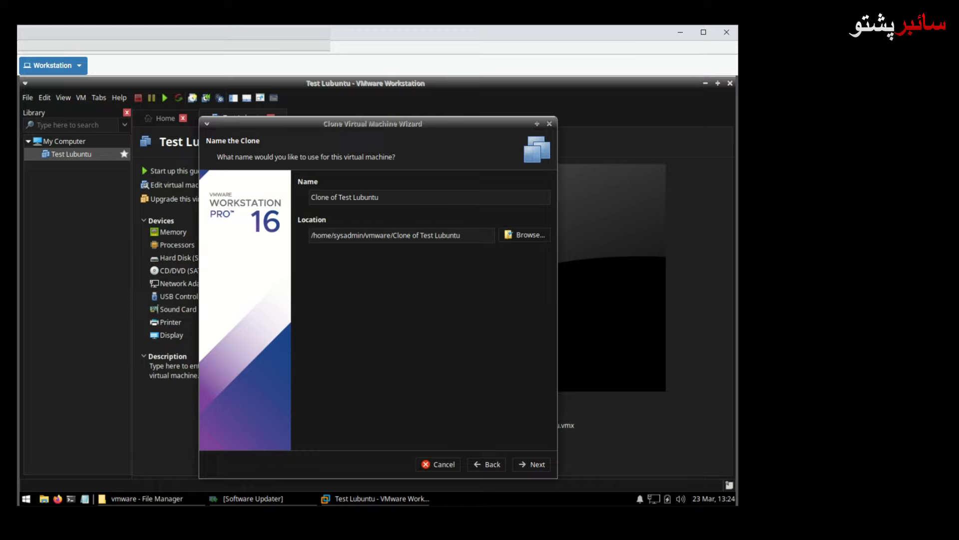
# - Name the clone "linked Clone of Test Lubuntu", keeping its location under /home/sysadmin/vmware
pyautogui.click(368, 197)
pyautogui.moveTo(396, 200); pyautogui.dragTo(311, 202)
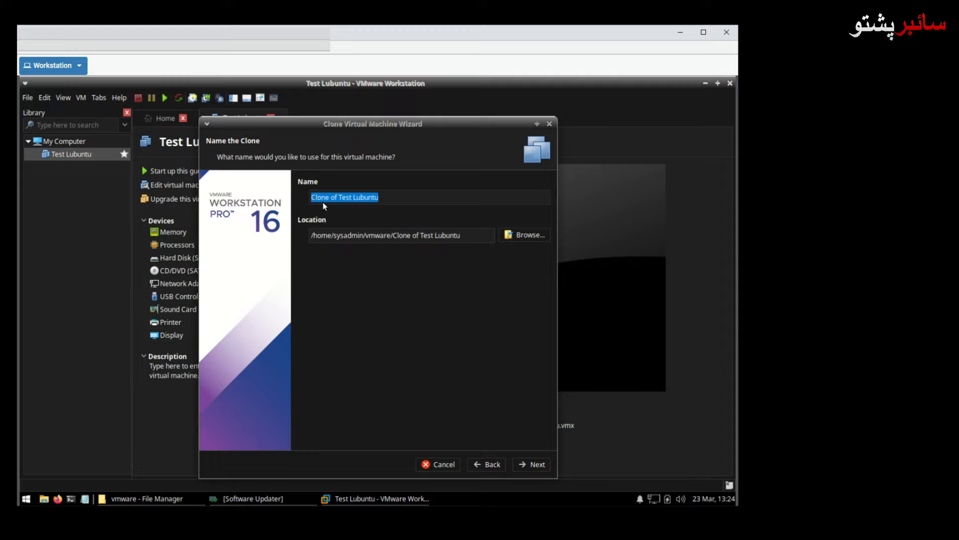
pyautogui.click(313, 199)
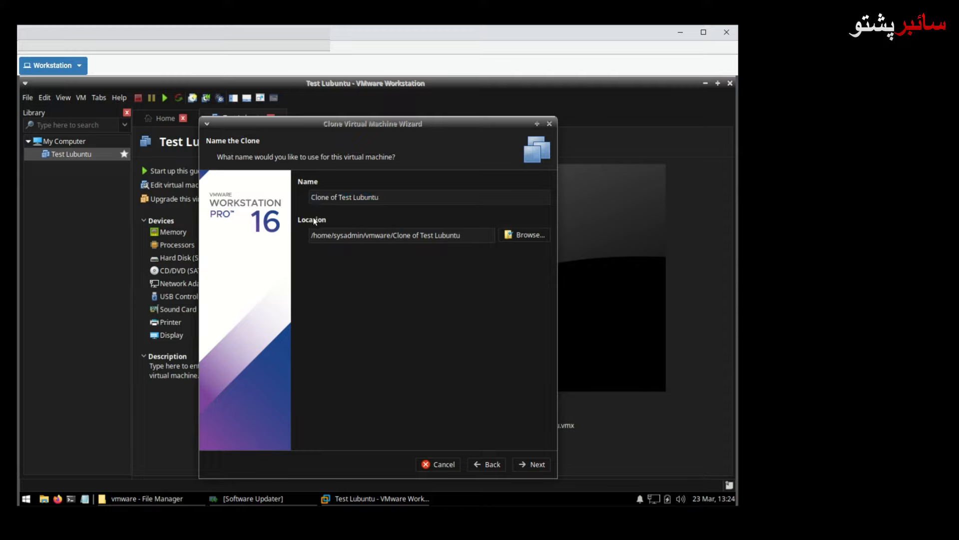
pyautogui.write('linked')
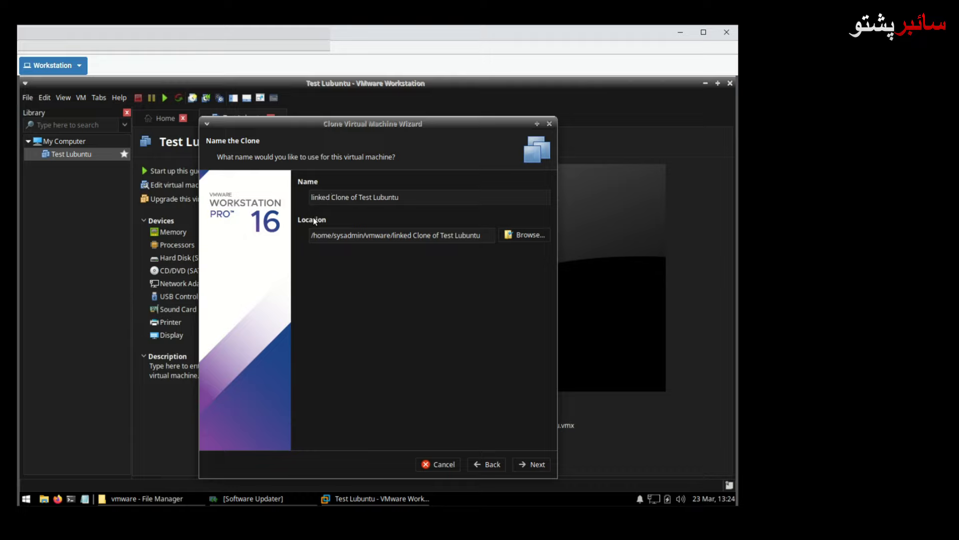
pyautogui.press('Home')
pyautogui.press('Delete')
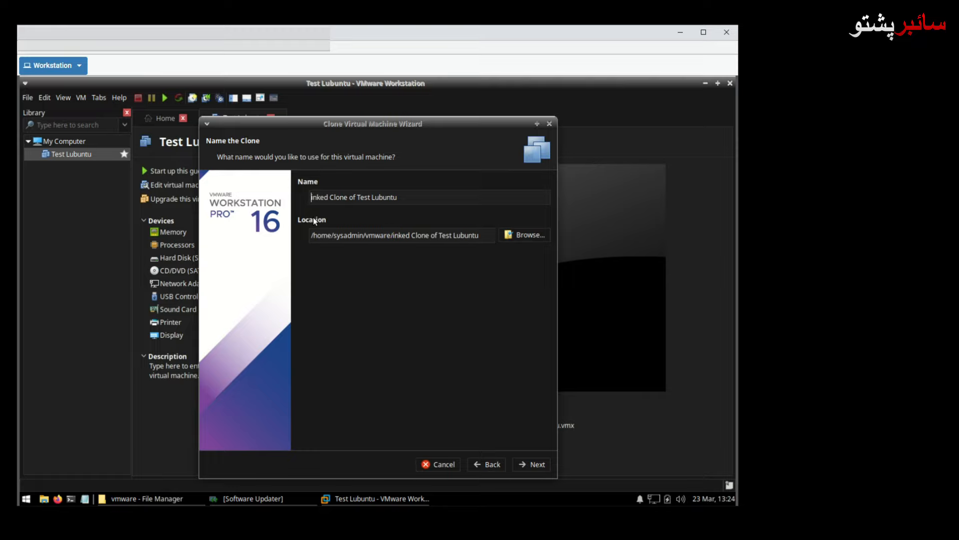
pyautogui.write('l')
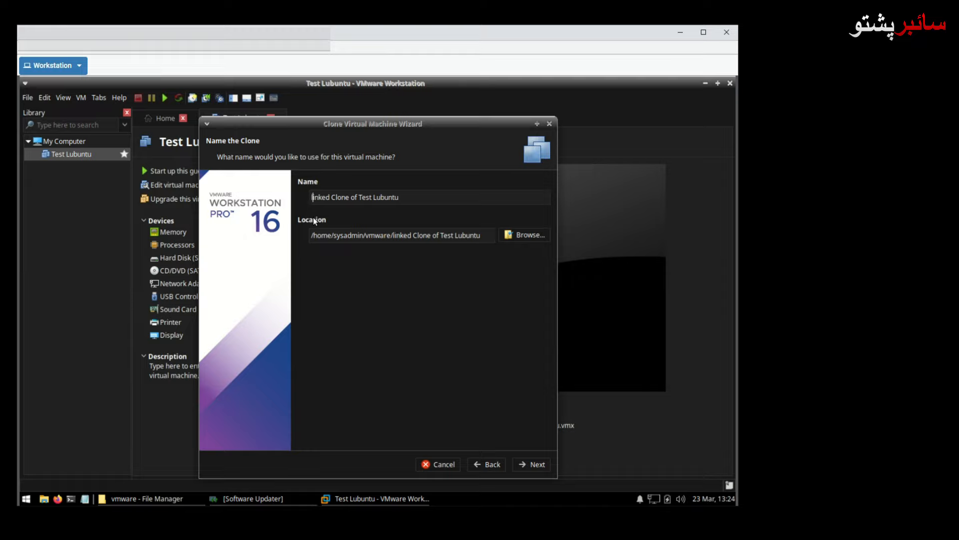
pyautogui.press('Delete')
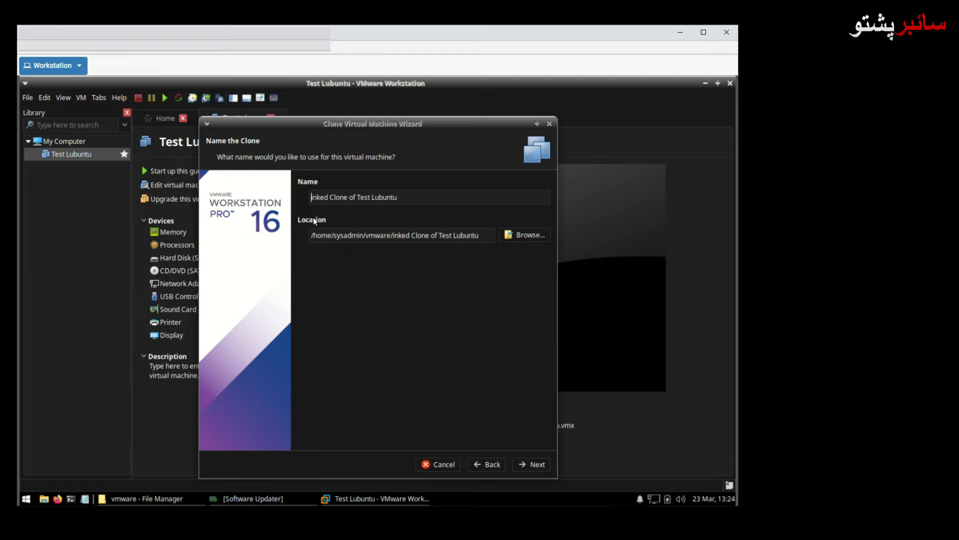
pyautogui.write('l')
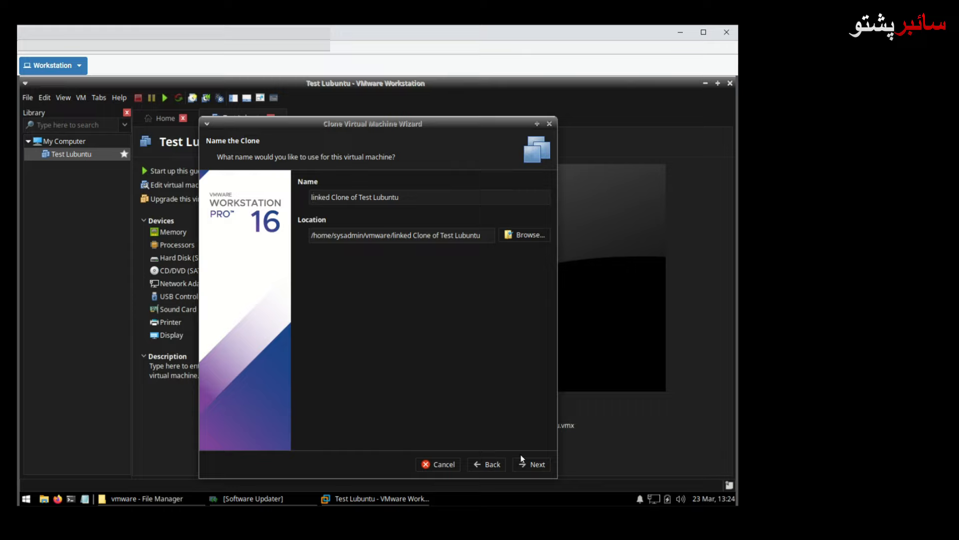
# - Create the linked clone from the wizard's summary and close the wizard when cloning is complete
pyautogui.click(530, 468)
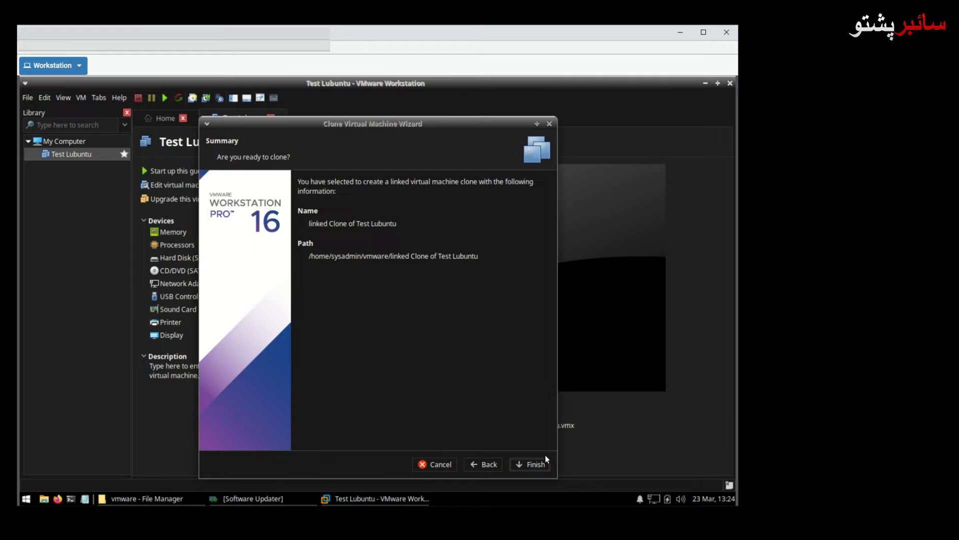
pyautogui.click(531, 464)
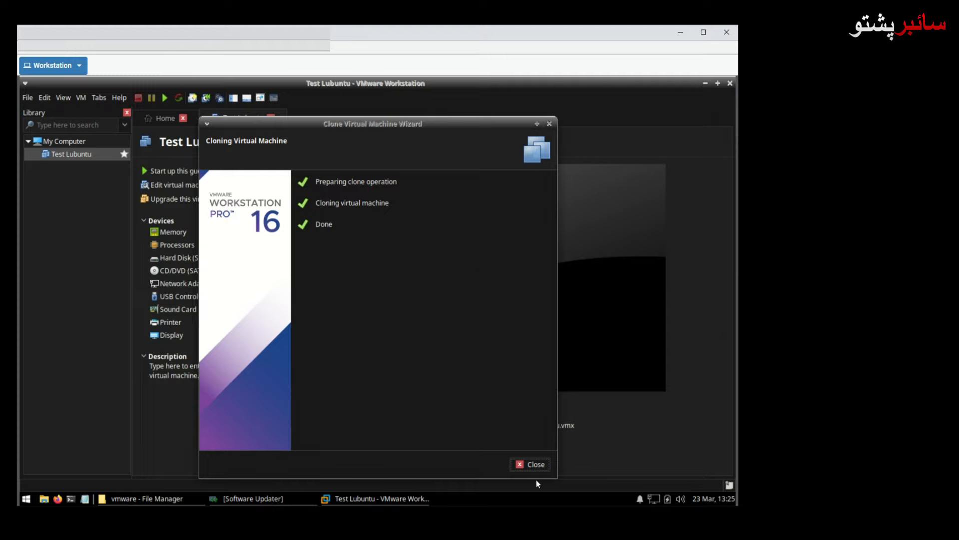
pyautogui.click(530, 464)
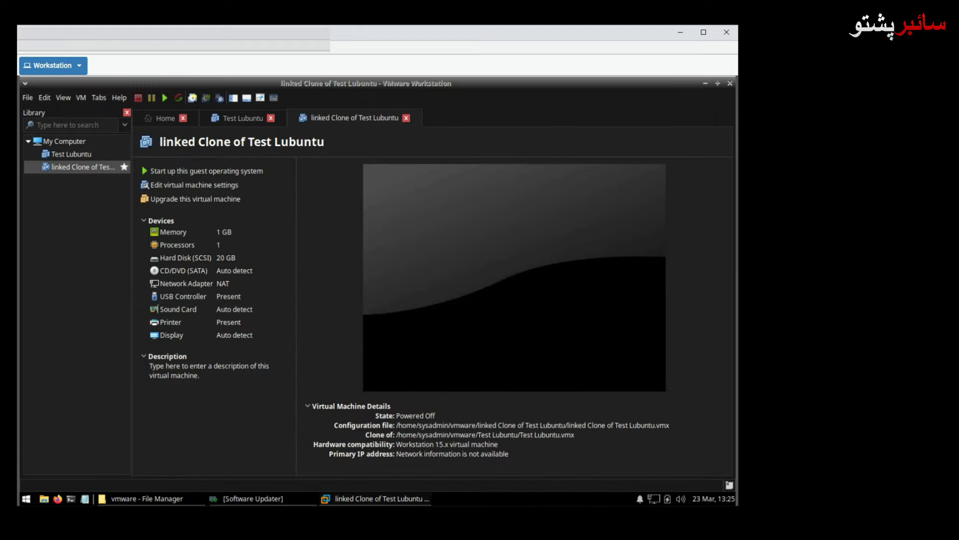
# - Switch to the file manager and examine the files in the linked Clone of Test Lubuntu folder, including the size of its virtual disk file
pyautogui.click(148, 498)
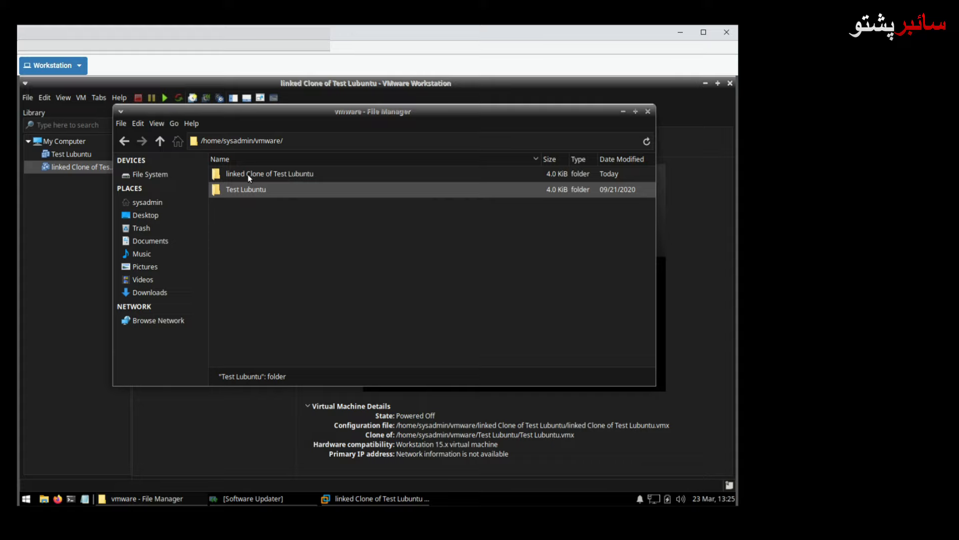
pyautogui.doubleClick(287, 175)
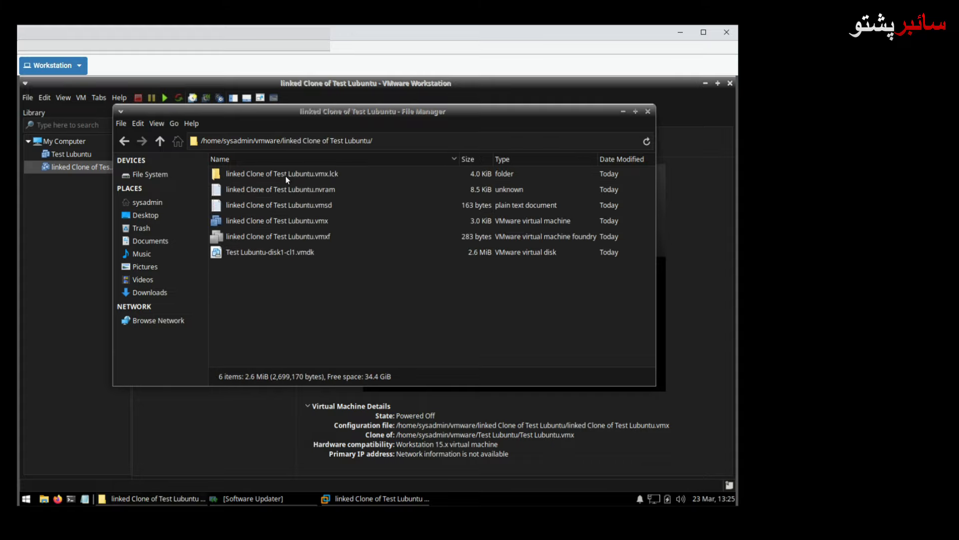
pyautogui.click(125, 141)
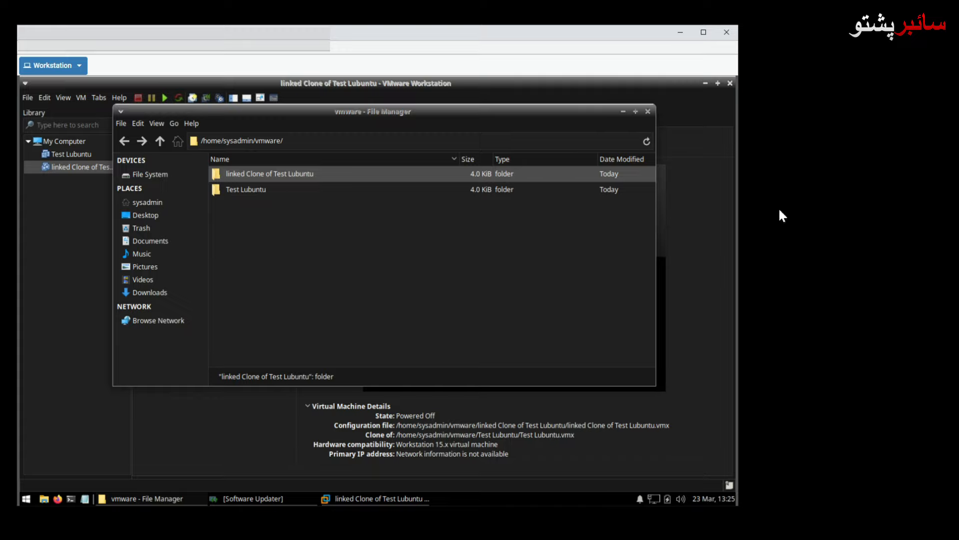
pyautogui.doubleClick(277, 176)
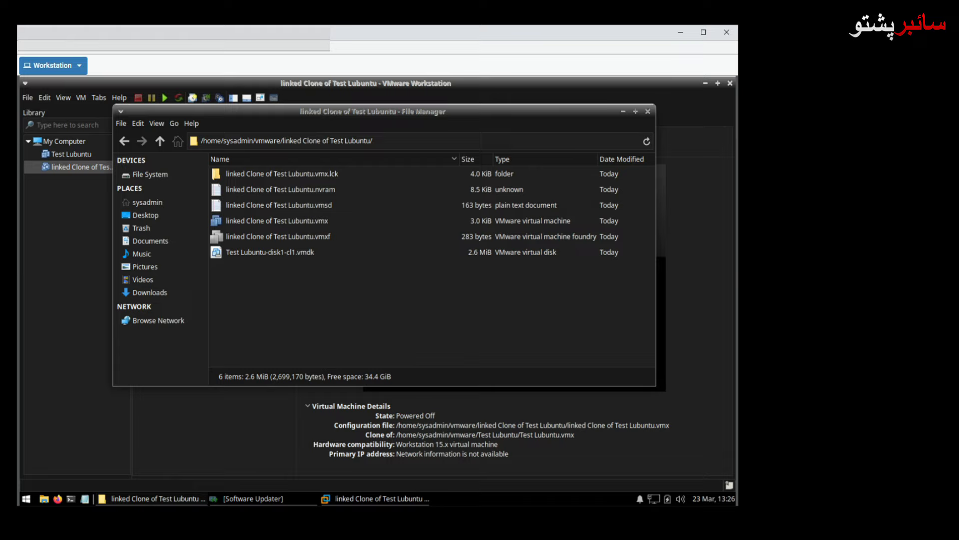
pyautogui.moveTo(485, 268); pyautogui.dragTo(213, 144)
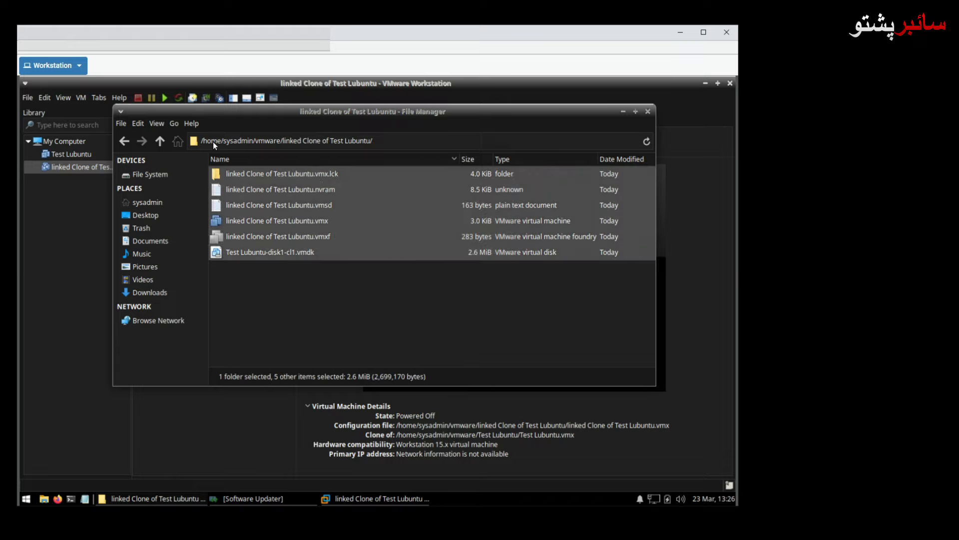
pyautogui.click(127, 142)
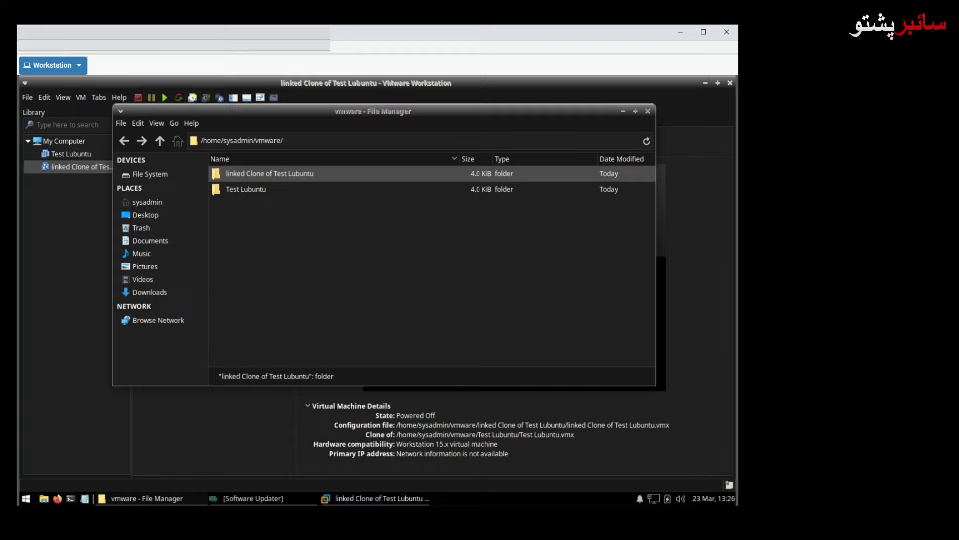
pyautogui.doubleClick(284, 178)
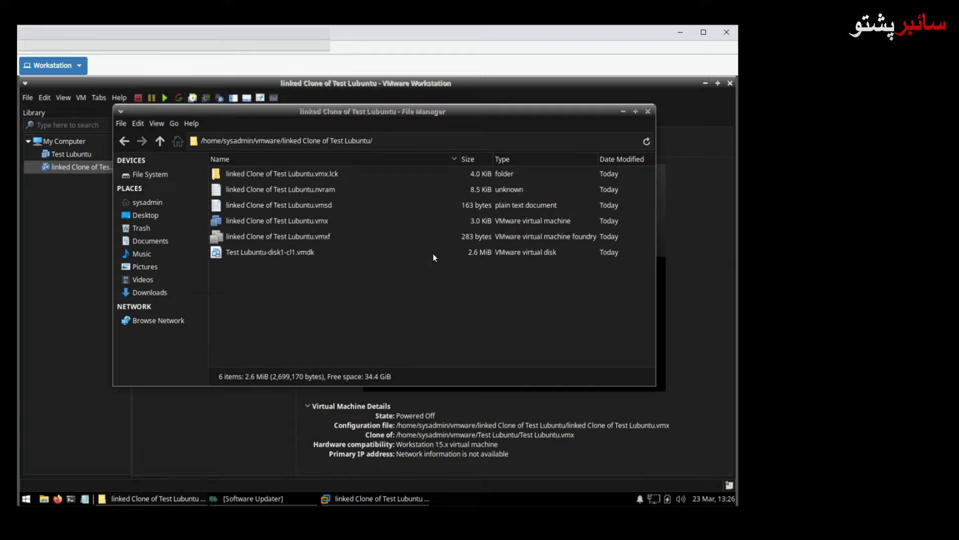
pyautogui.click(271, 253)
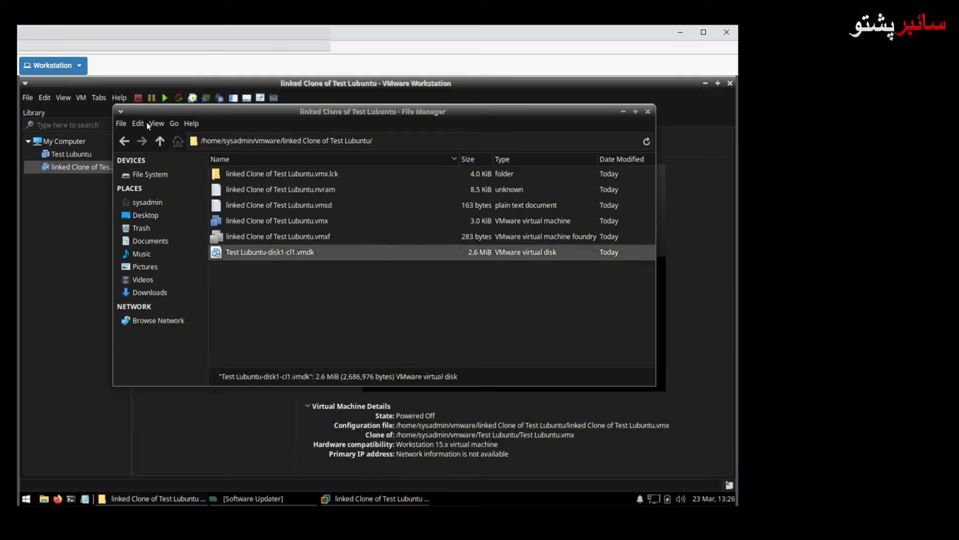
# - Examine the files in the original Test Lubuntu folder and check the size of Test Lubuntu-disk1-000001.vmdk for comparison
pyautogui.click(124, 142)
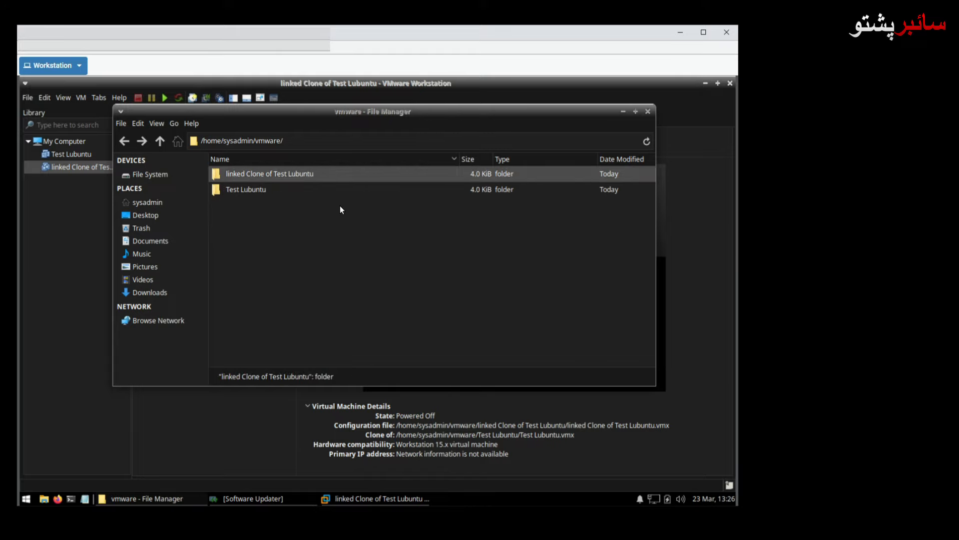
pyautogui.doubleClick(247, 190)
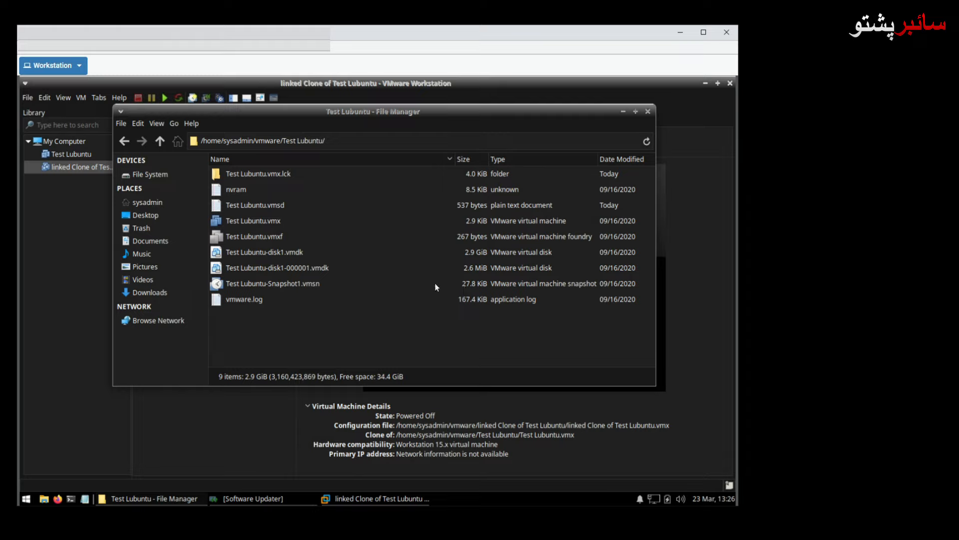
pyautogui.click(475, 269)
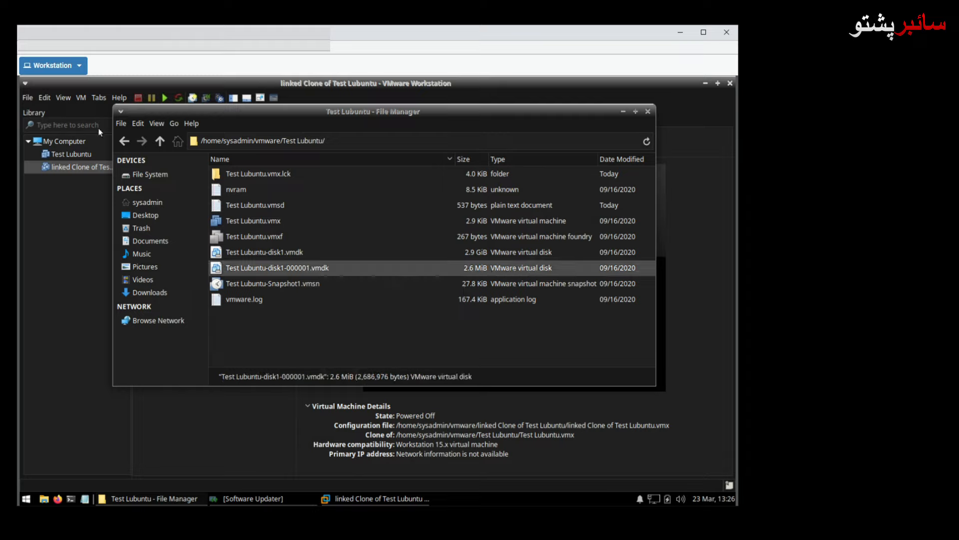
# - Go back to the vmware folder, return to VMware Workstation and start cloning the Test Lubuntu virtual machine
pyautogui.click(125, 142)
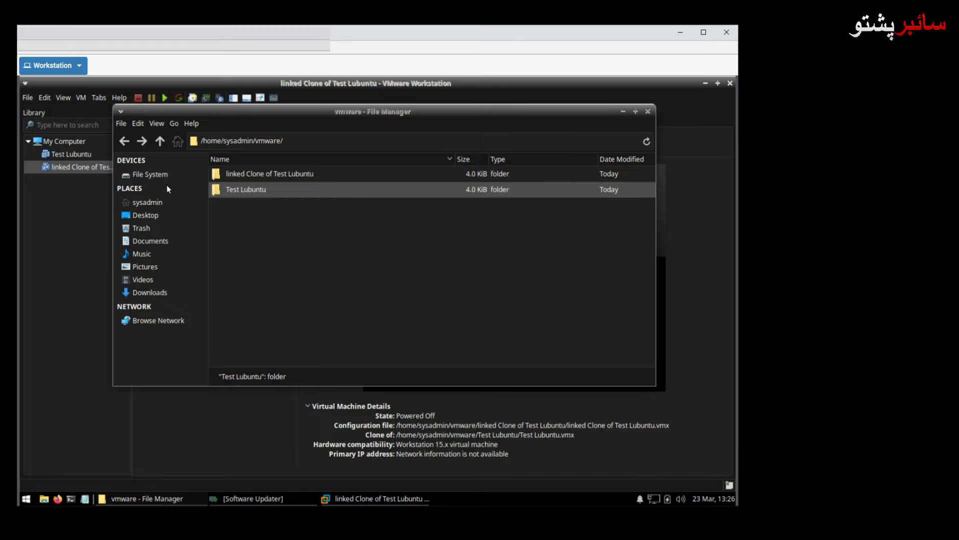
pyautogui.click(70, 196)
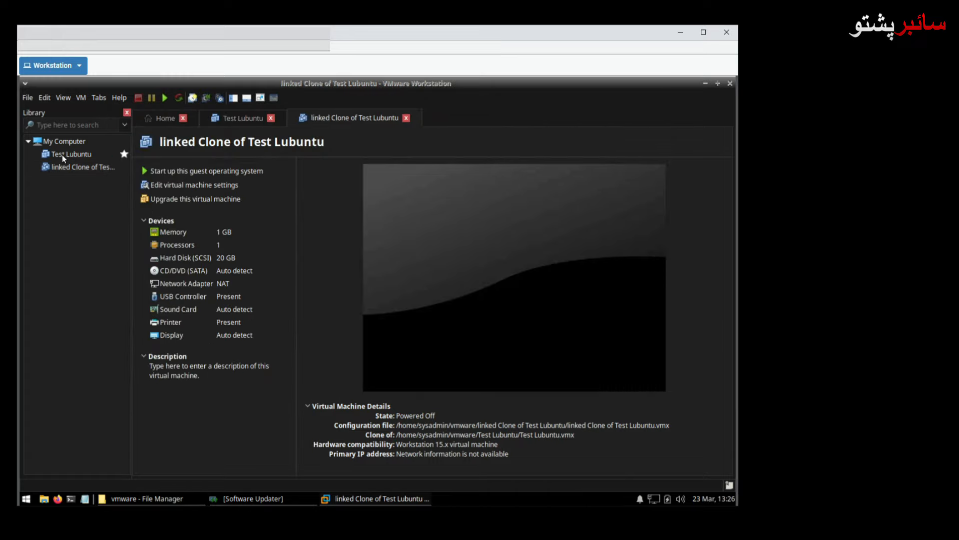
pyautogui.rightClick(62, 154)
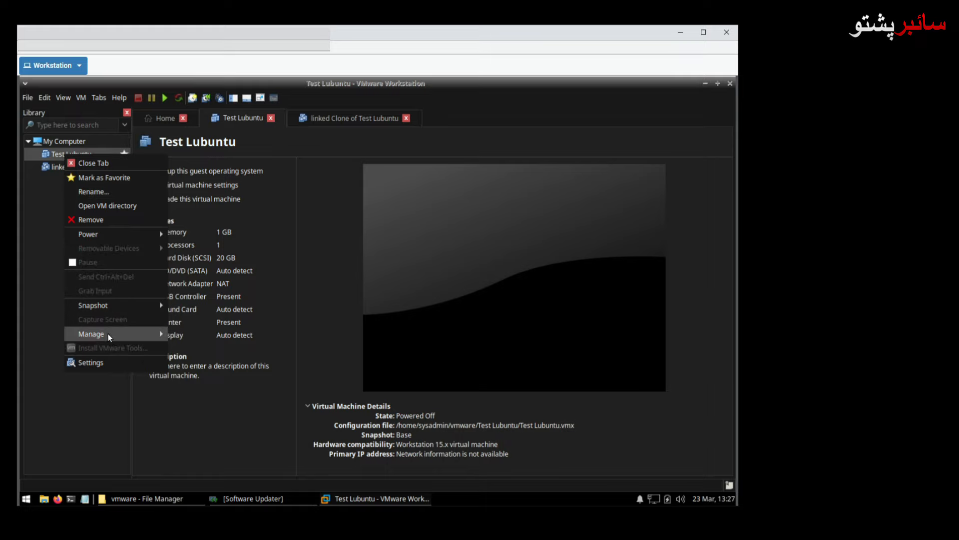
pyautogui.moveTo(115, 335)
pyautogui.click(208, 350)
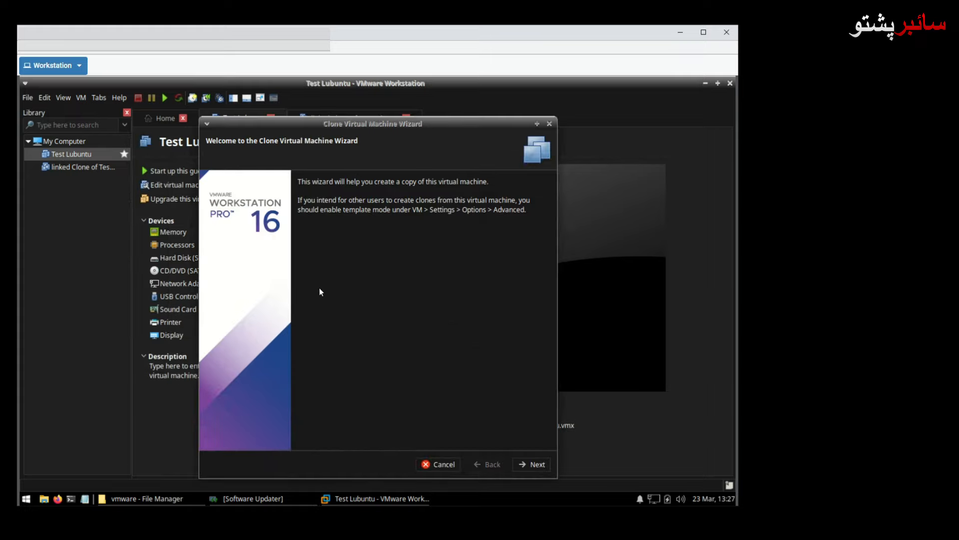
# - Set the clone source to the existing snapshot Base and the clone type to a full clone
pyautogui.click(527, 465)
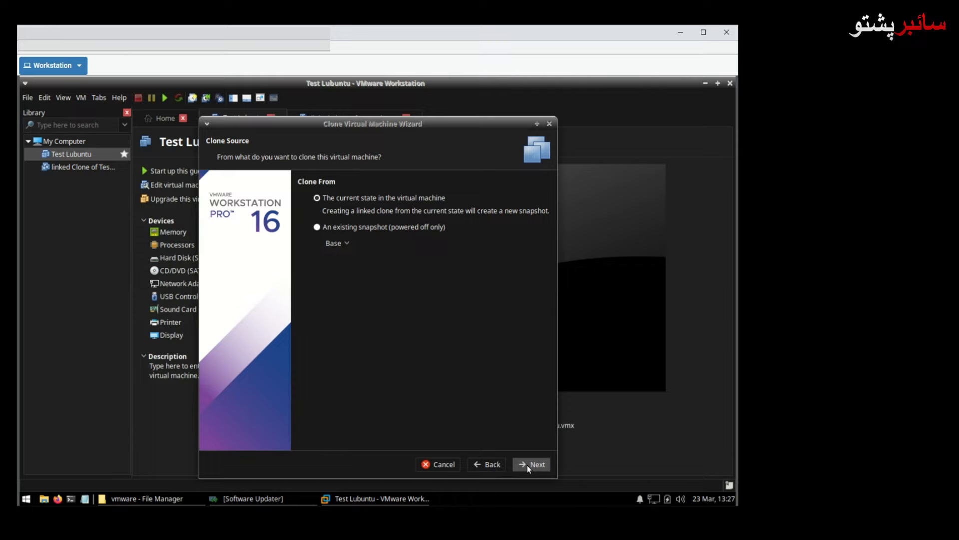
pyautogui.click(352, 227)
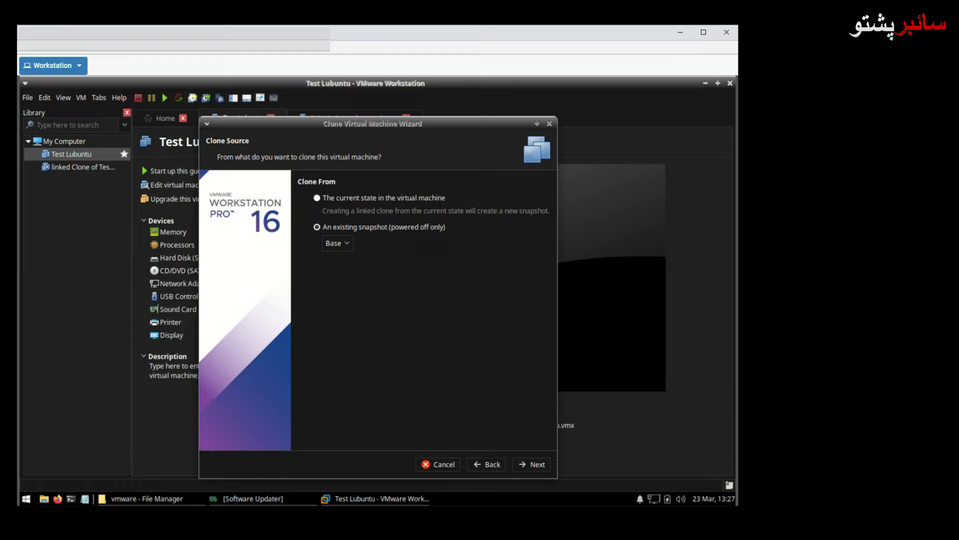
pyautogui.click(537, 467)
pyautogui.click(338, 245)
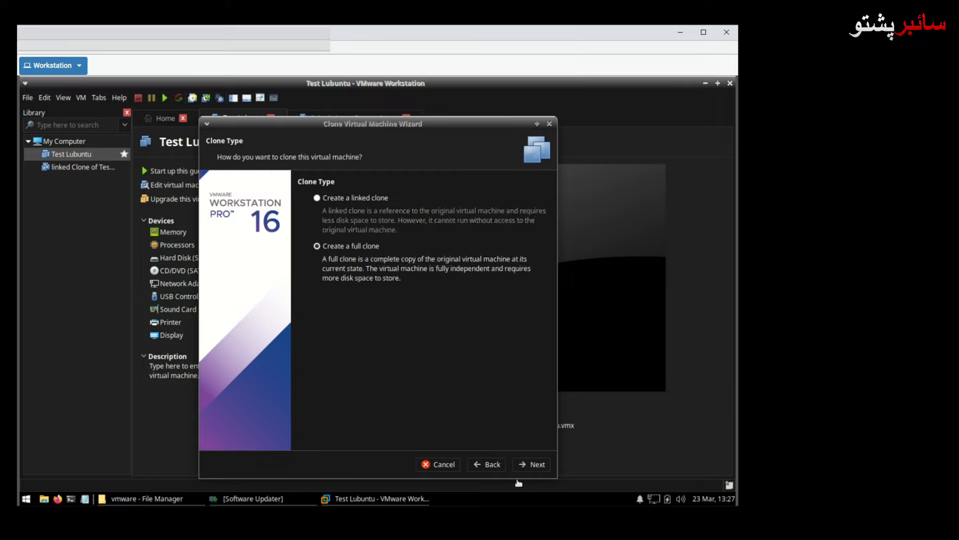
pyautogui.click(537, 464)
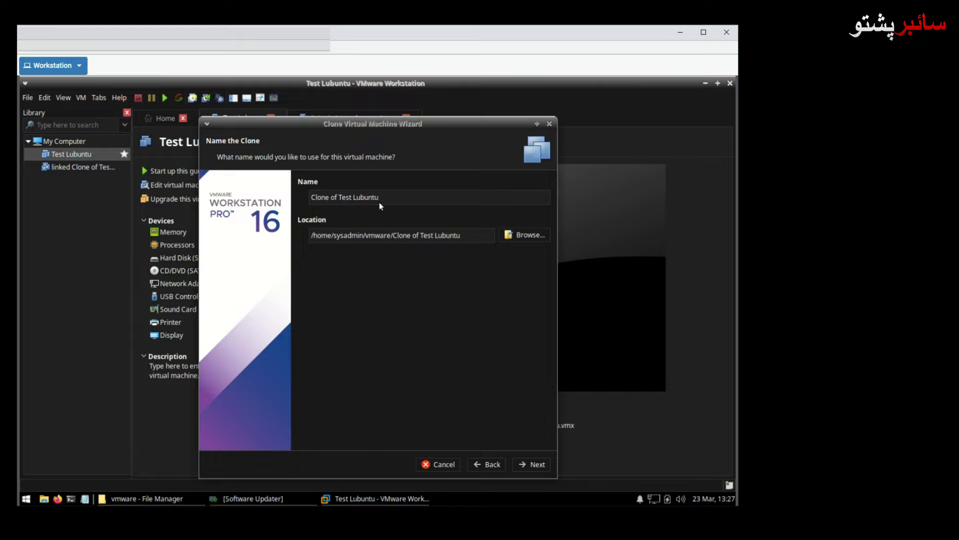
# - Name the clone "full Clone of Test Lubuntu", create it and close the wizard when cloning is complete
pyautogui.click(312, 197)
pyautogui.write('full')
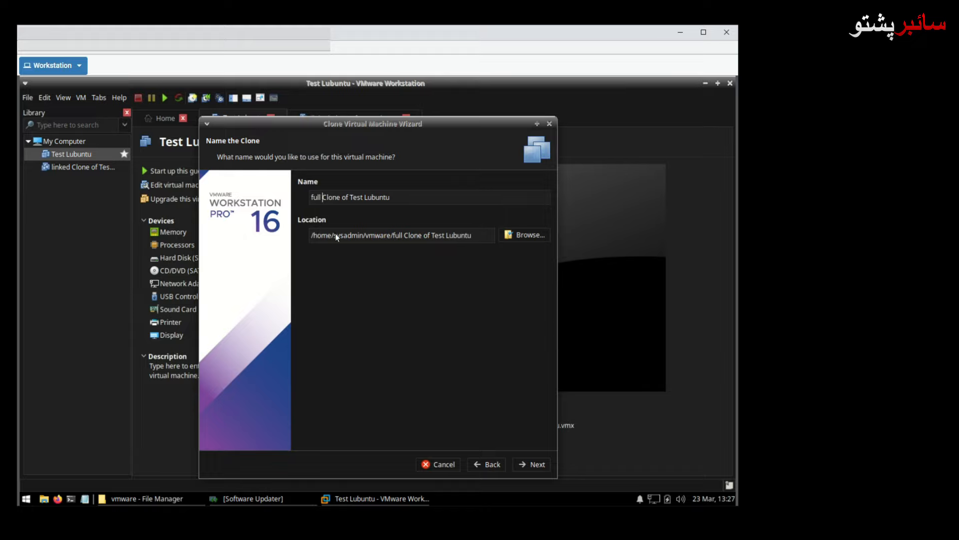
pyautogui.click(527, 464)
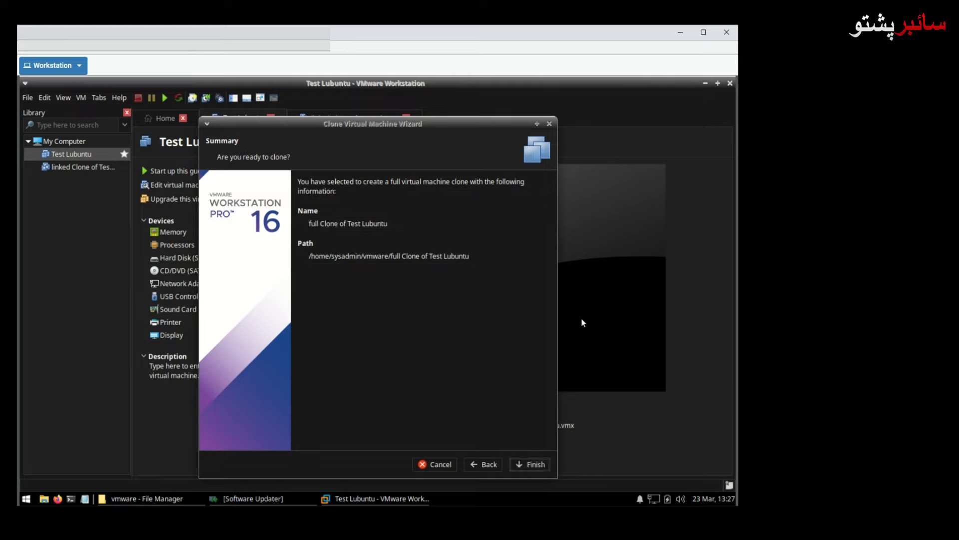
pyautogui.click(531, 465)
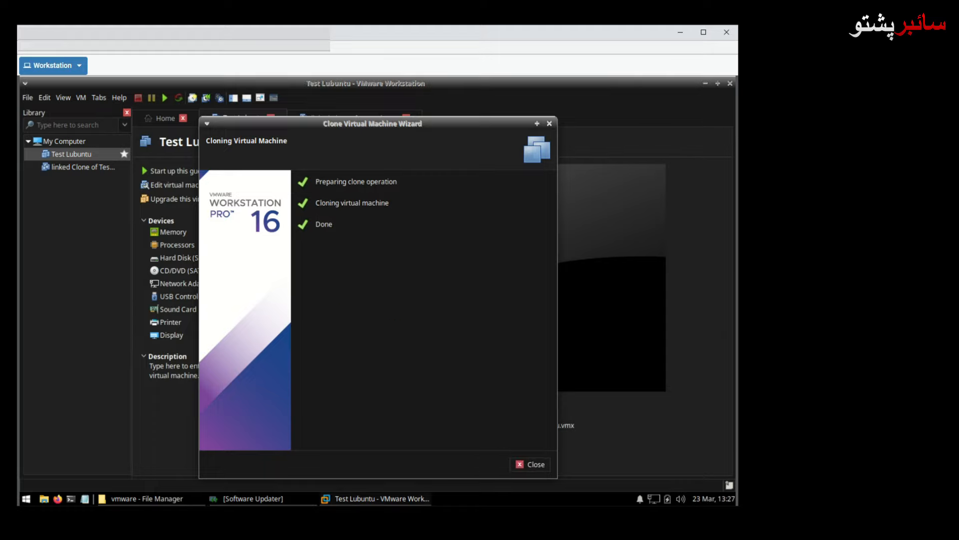
pyautogui.click(523, 465)
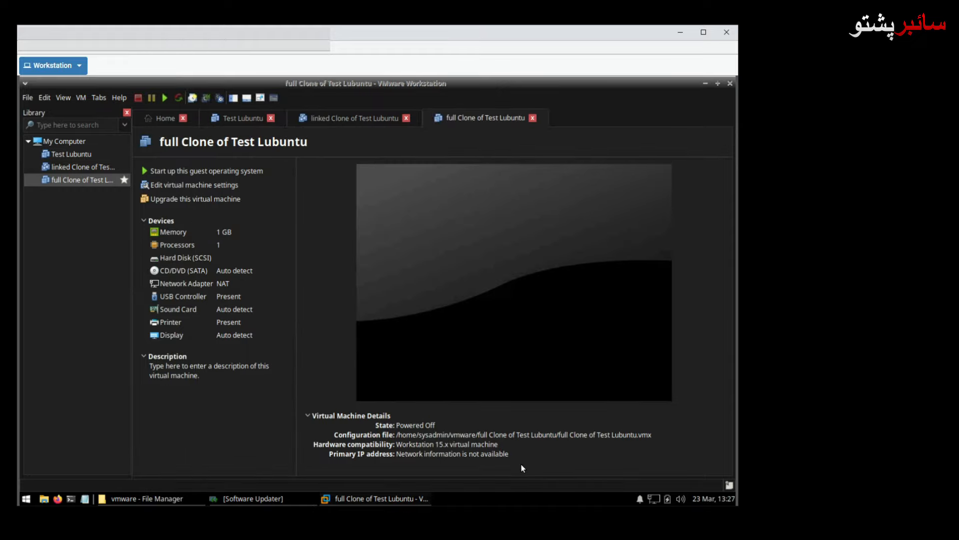
# - Examine the full Clone of Test Lubuntu folder in the file manager, check the size of Test Lubuntu-disk1-cl1.vmdk, and return to the vmware folder
pyautogui.click(151, 497)
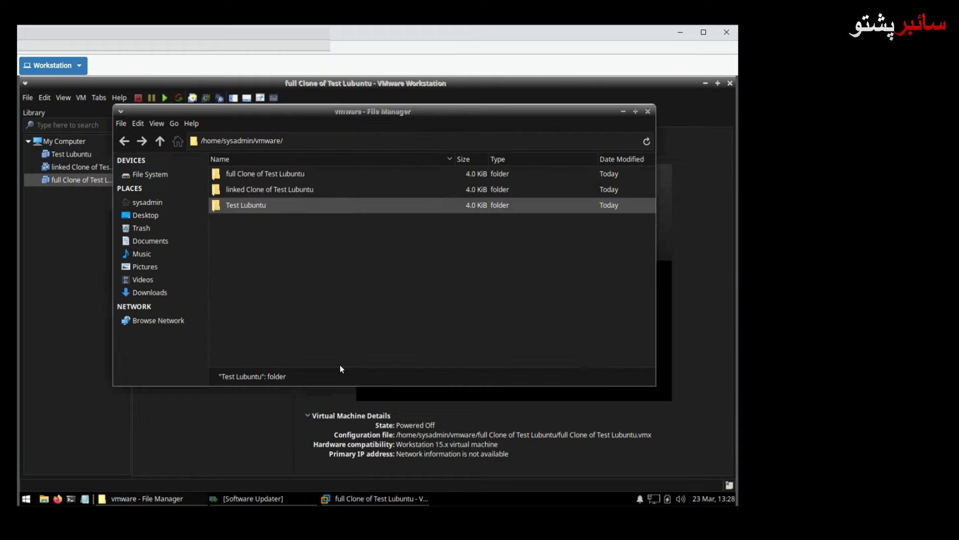
pyautogui.doubleClick(259, 177)
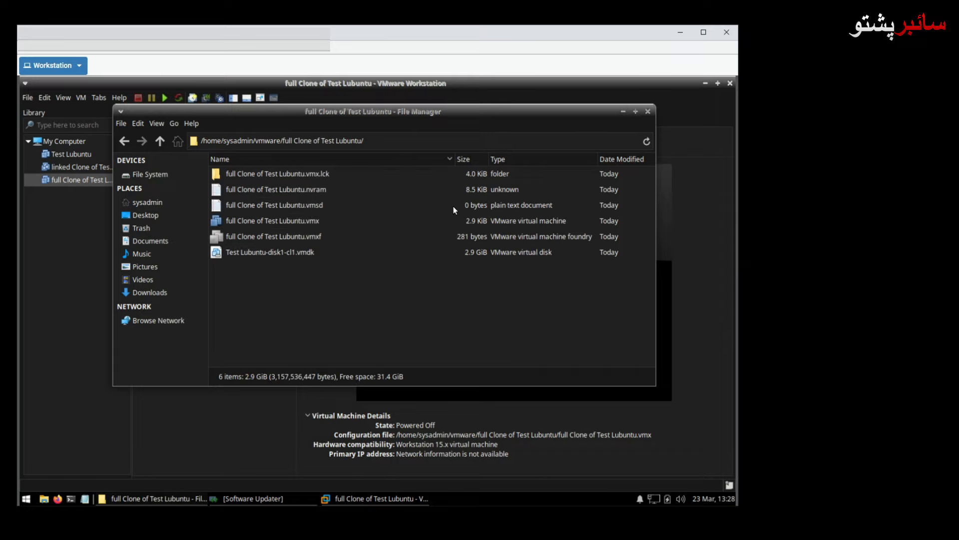
pyautogui.click(475, 253)
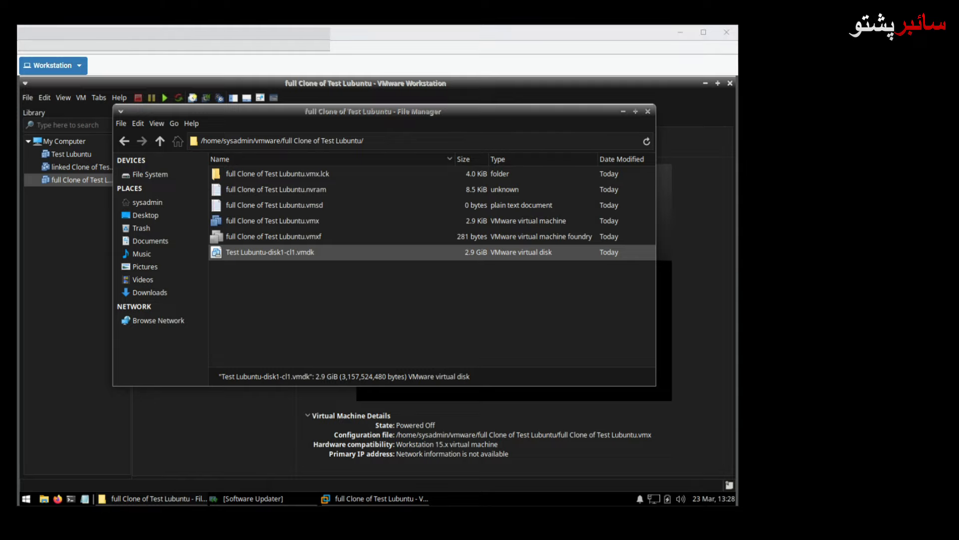
pyautogui.click(125, 142)
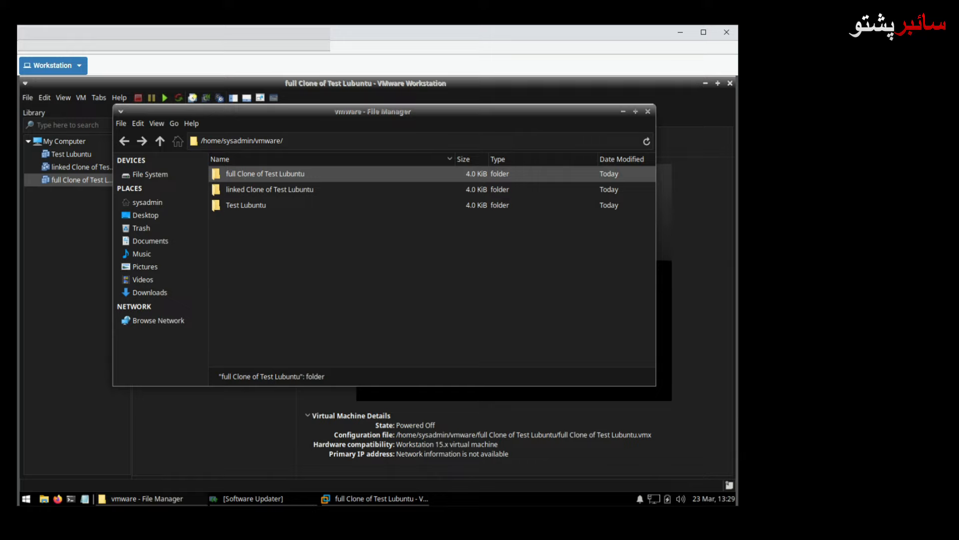
# - Switch back to VMware Workstation, select the original Test Lubuntu virtual machine and look over its management options
pyautogui.click(63, 202)
pyautogui.rightClick(61, 155)
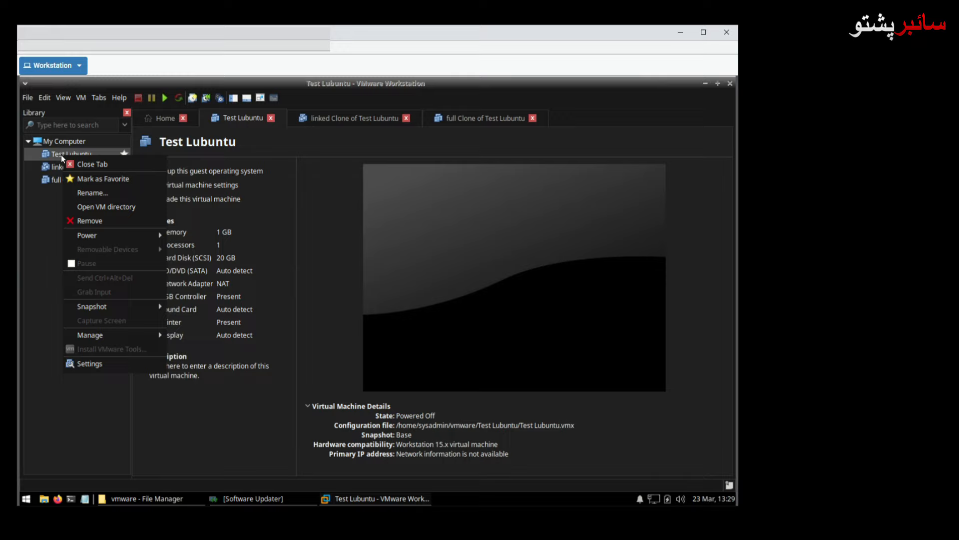
pyautogui.moveTo(107, 343)
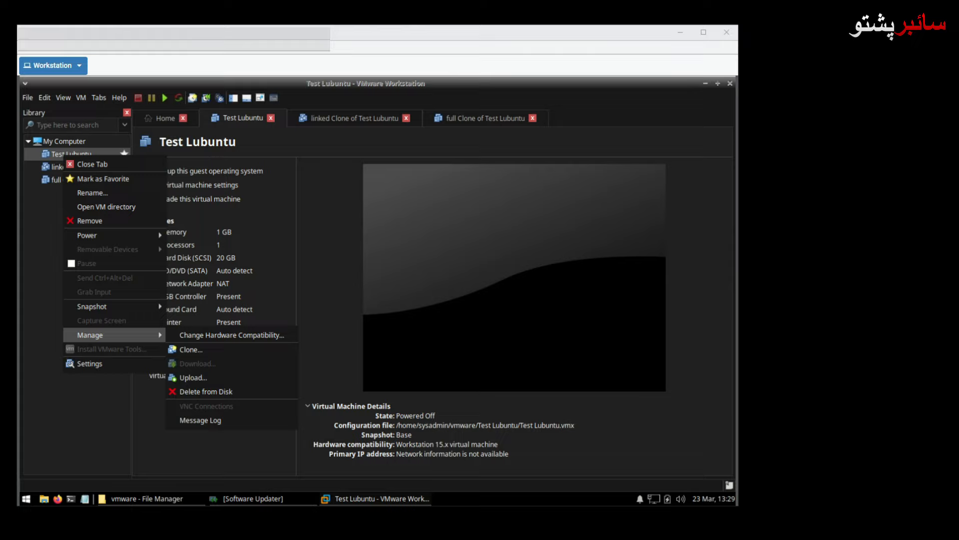
pyautogui.click(34, 99)
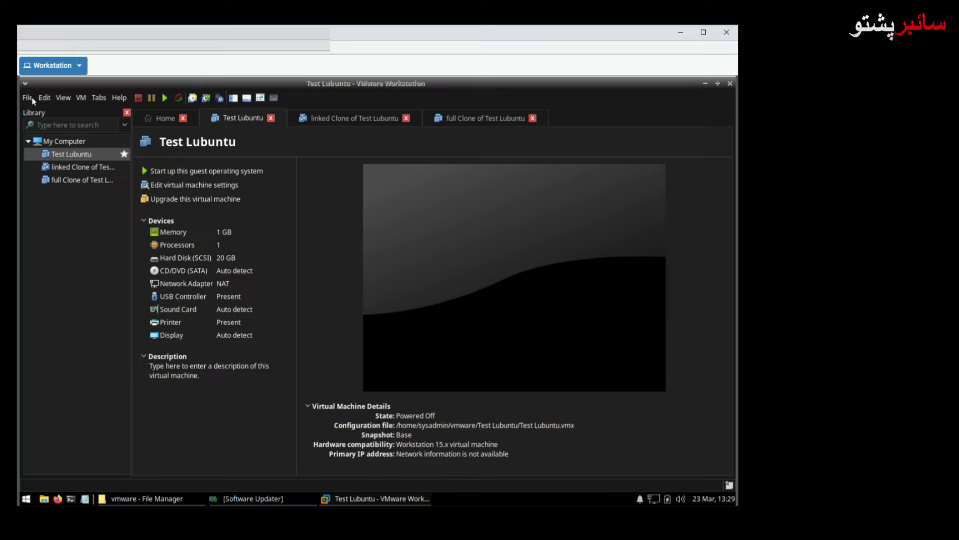
pyautogui.click(28, 102)
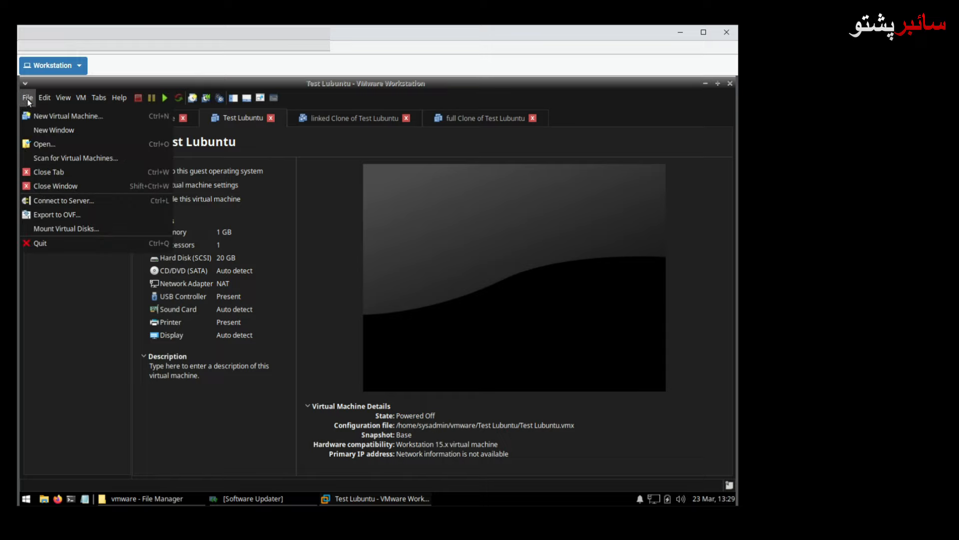
pyautogui.click(50, 287)
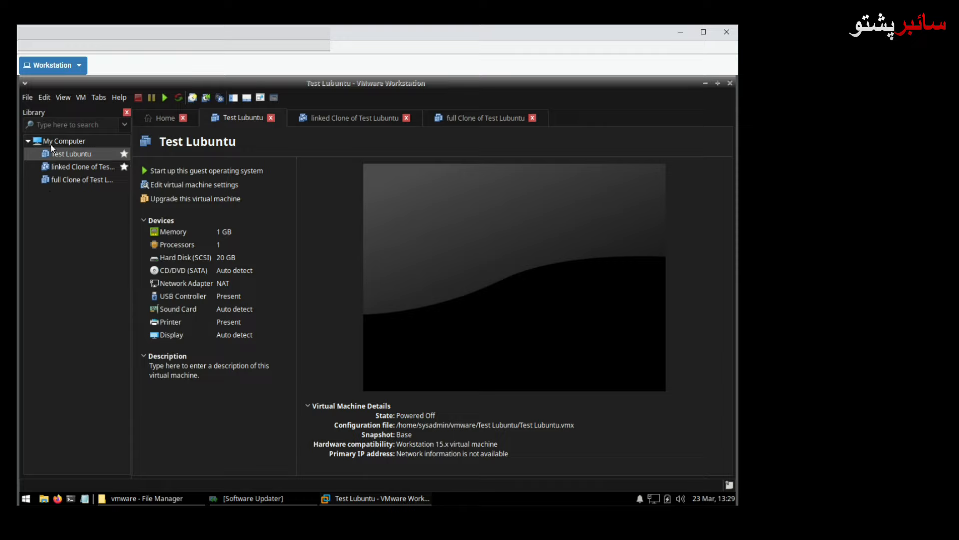
pyautogui.click(29, 98)
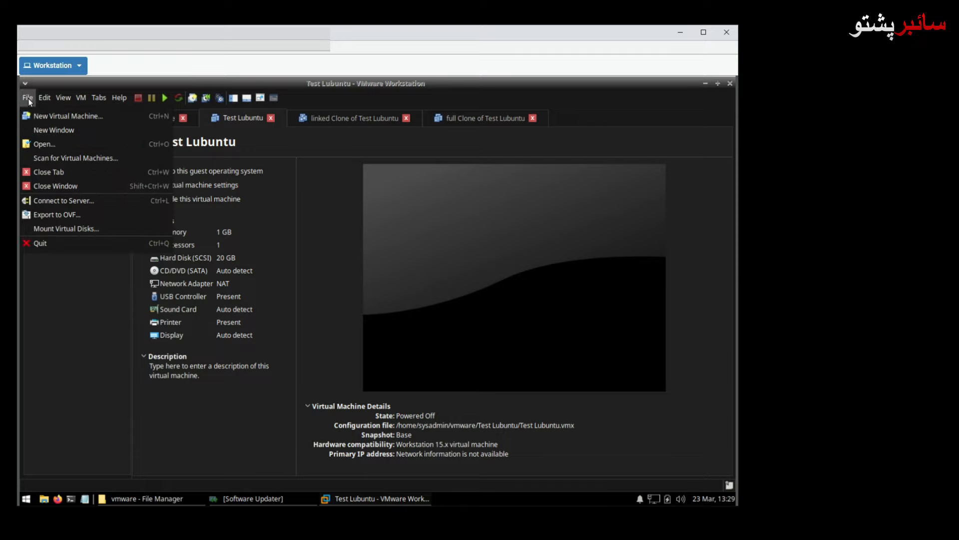
pyautogui.click(28, 98)
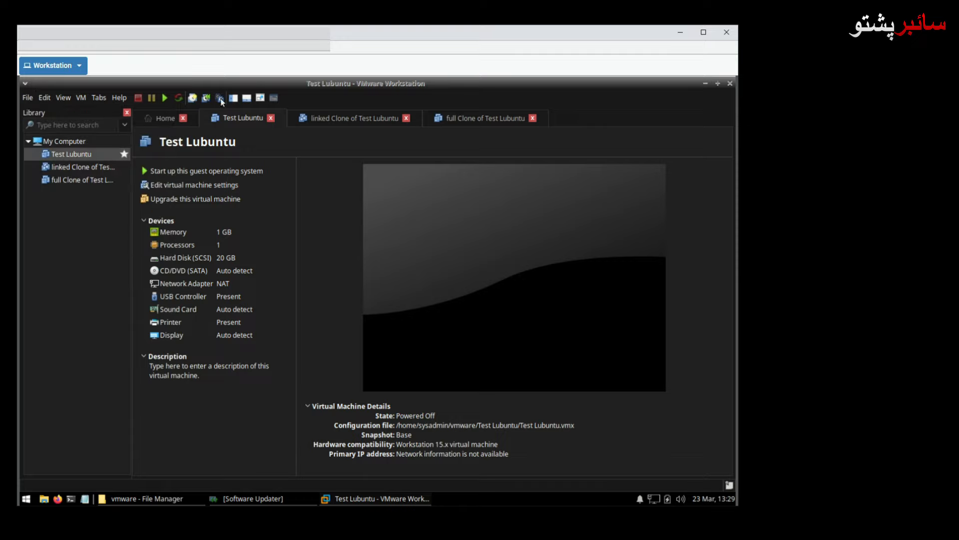
# - Set up an OVF export of Test Lubuntu into the Desktop folder, keeping the file name Test Lubuntu.ovf
pyautogui.click(28, 99)
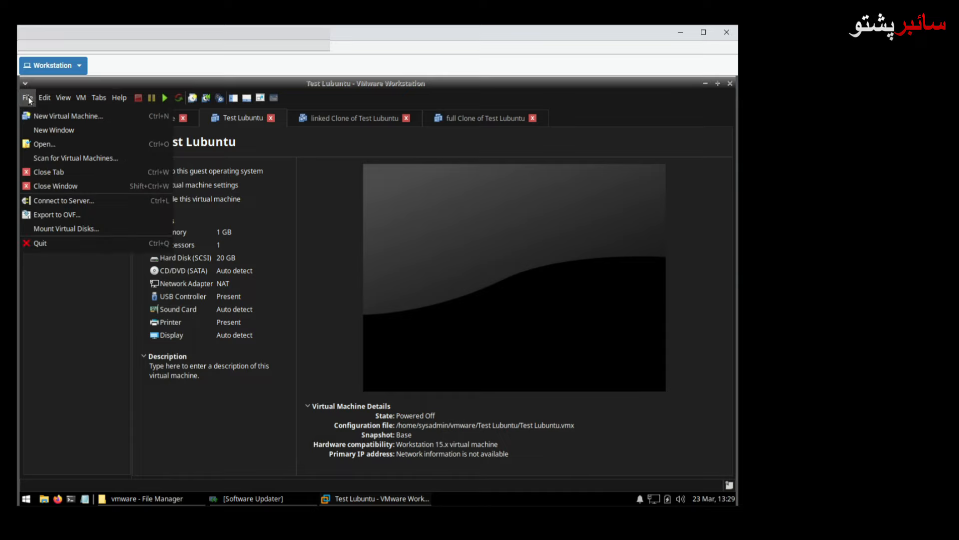
pyautogui.click(60, 218)
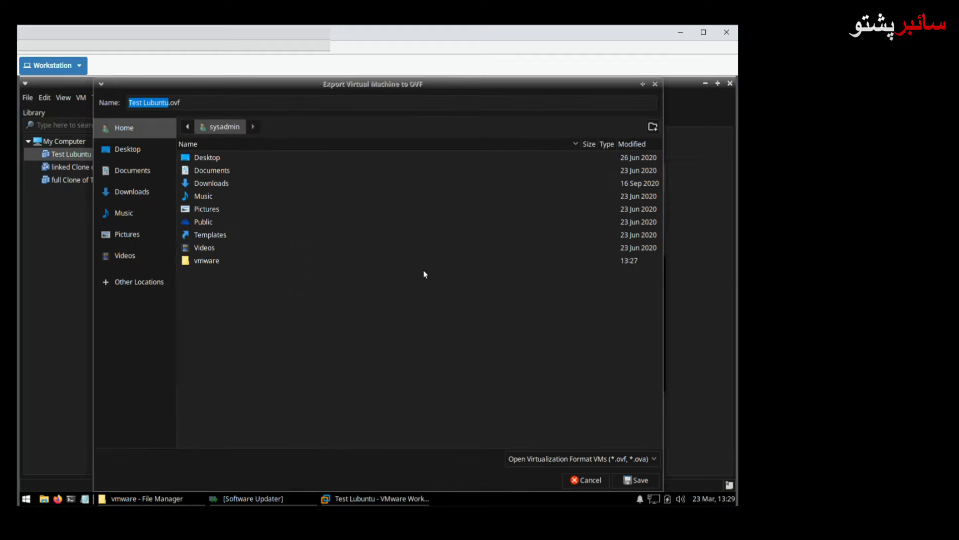
pyautogui.doubleClick(208, 157)
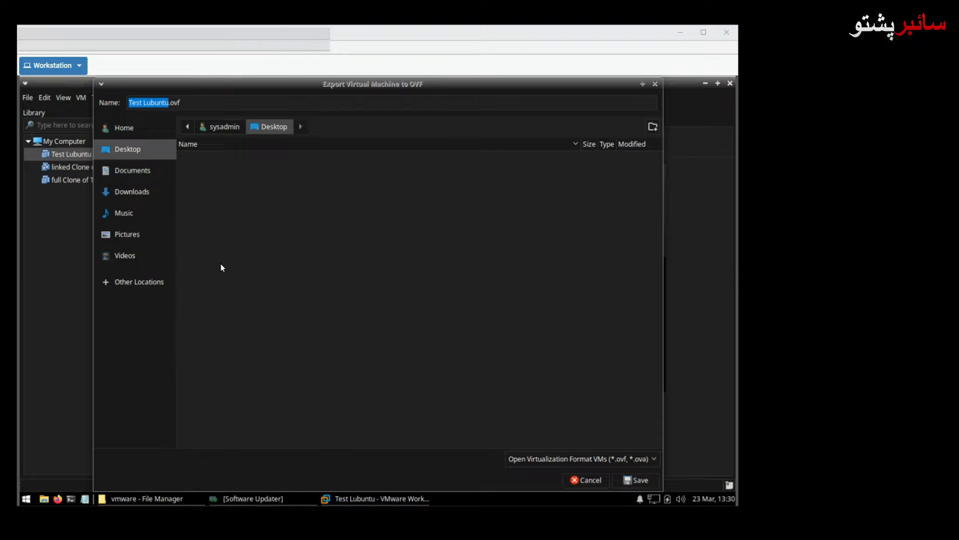
# - Switch to the file manager and examine which files the Desktop folder already contains
pyautogui.click(125, 498)
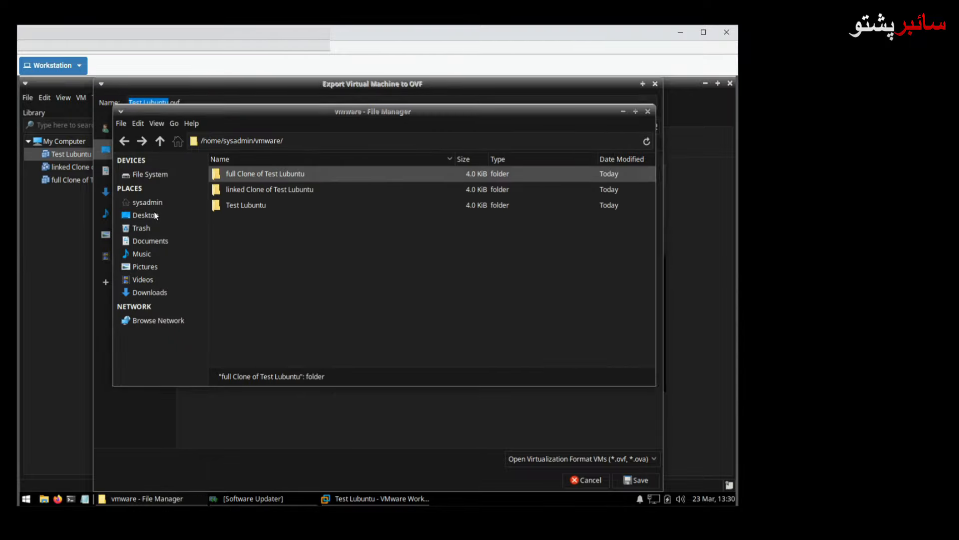
pyautogui.click(145, 215)
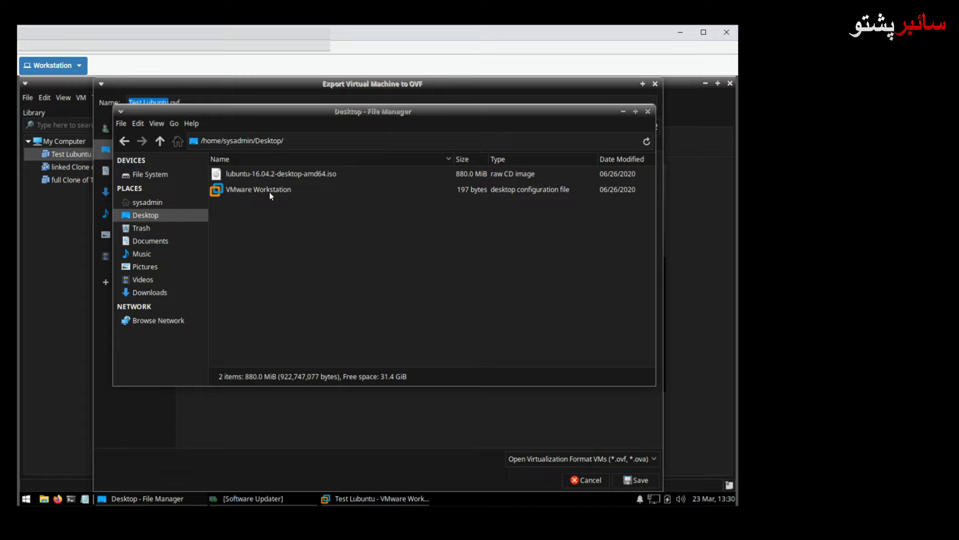
pyautogui.moveTo(323, 111)
pyautogui.mouseDown()
pyautogui.moveTo(349, 121)
pyautogui.moveTo(333, 125)
pyautogui.mouseUp()
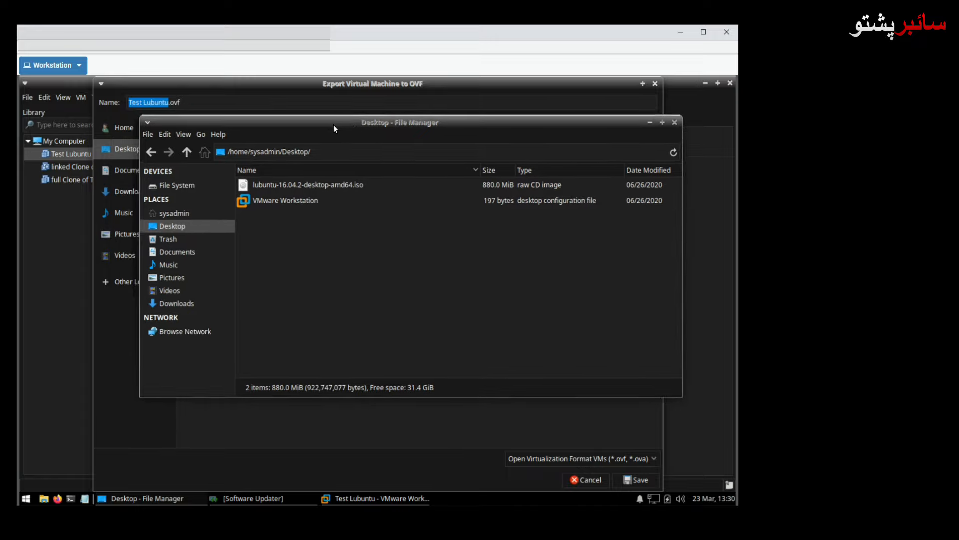
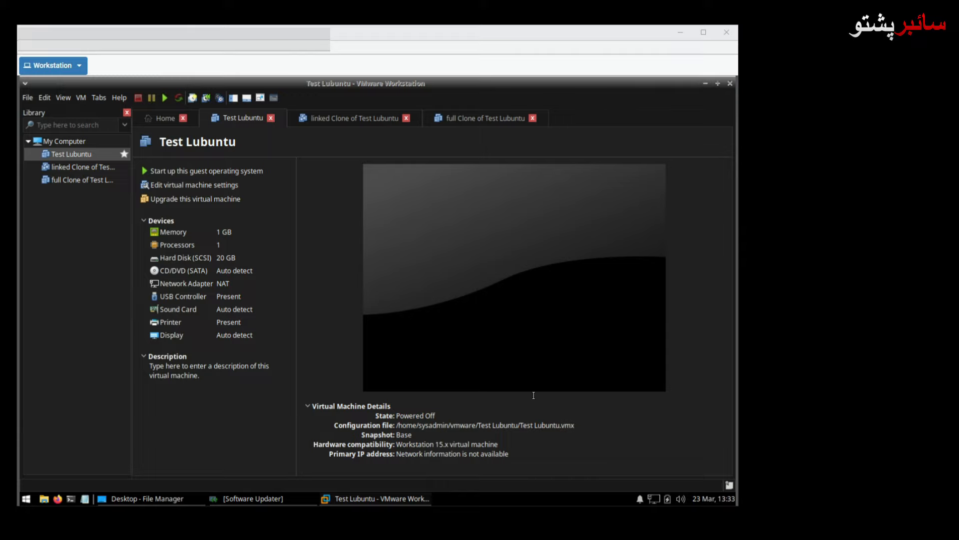
# - Examine the exported Test Lubuntu files in the Desktop folder in the file manager, including Test Lubuntu.ovf
pyautogui.click(168, 500)
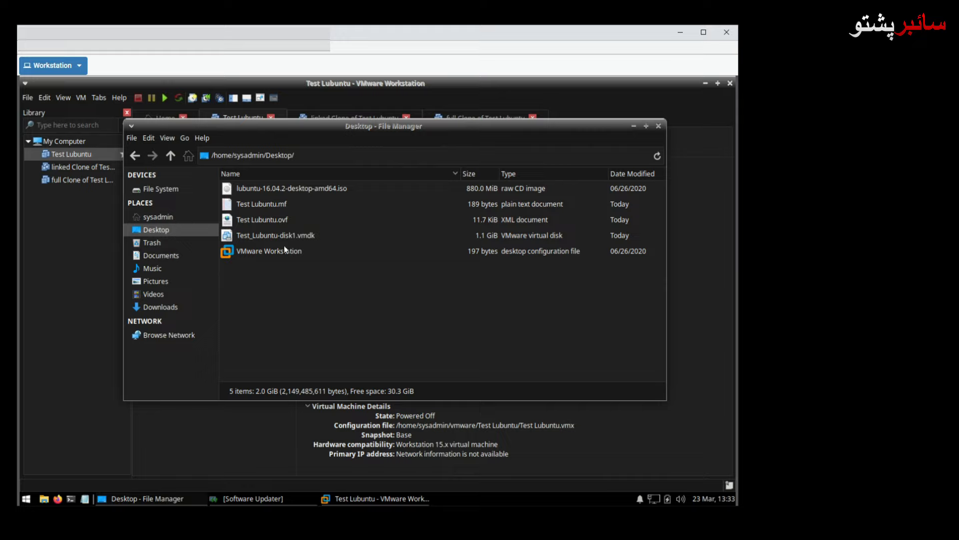
pyautogui.click(277, 220)
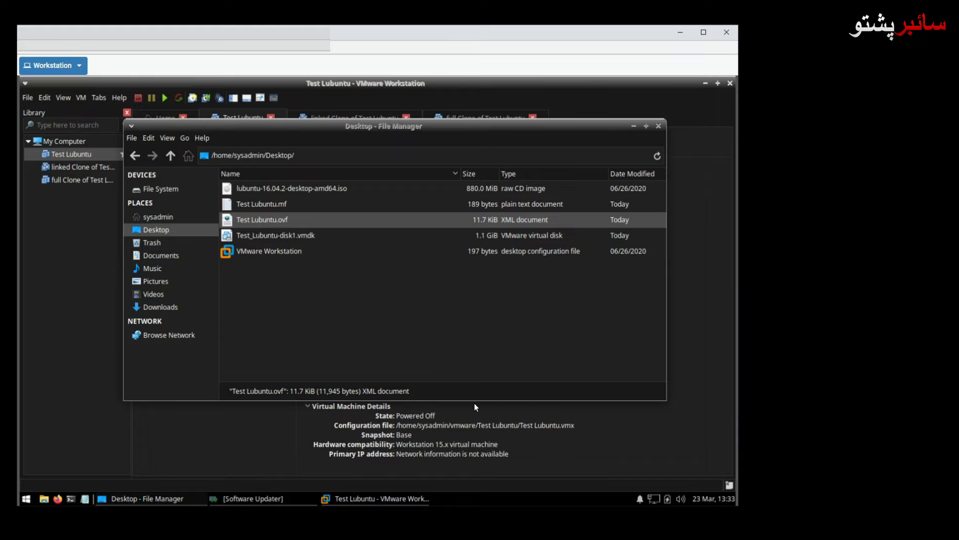
pyautogui.click(493, 419)
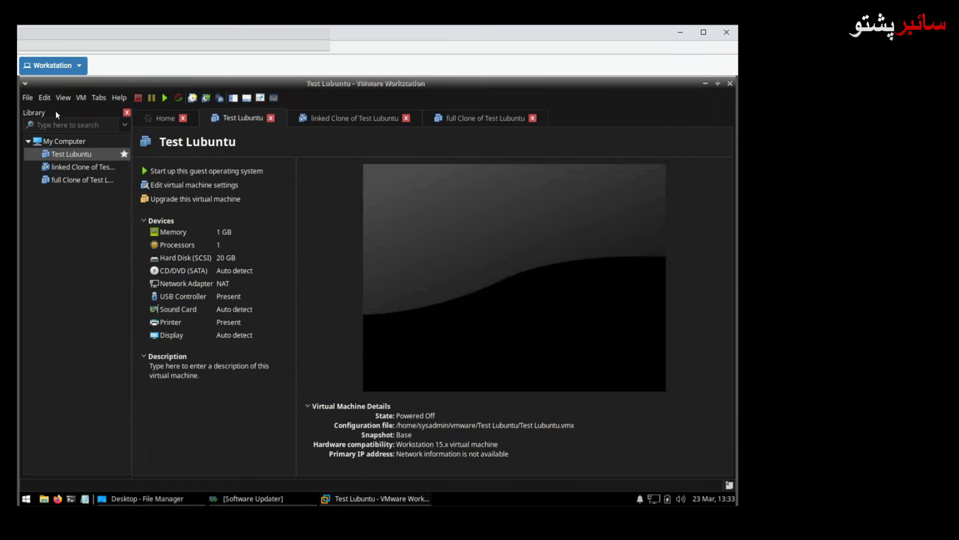
pyautogui.click(28, 97)
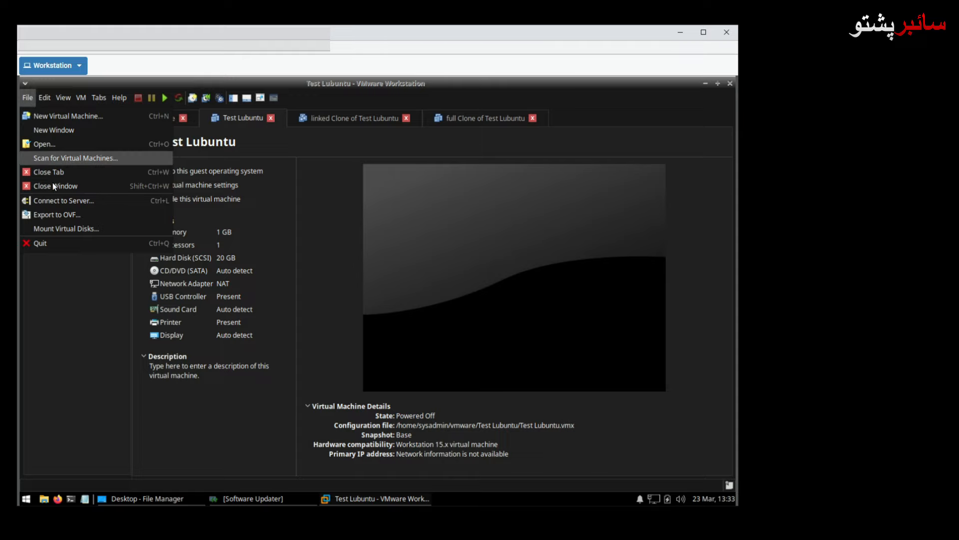
pyautogui.click(52, 217)
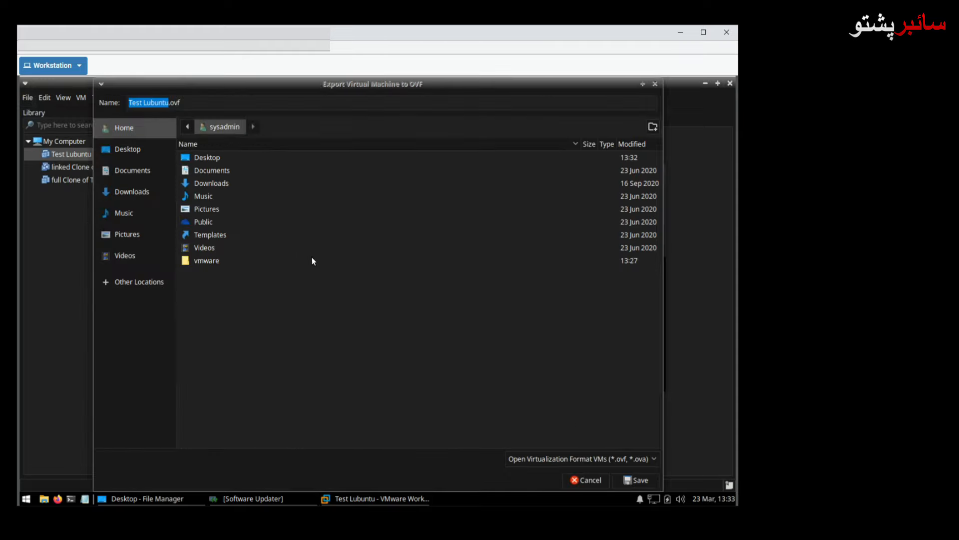
pyautogui.doubleClick(209, 158)
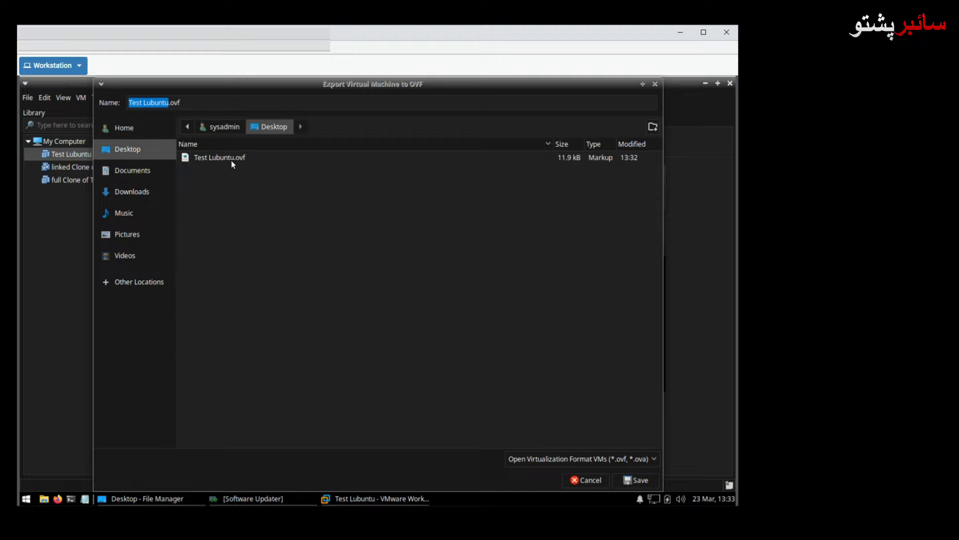
pyautogui.rightClick(440, 255)
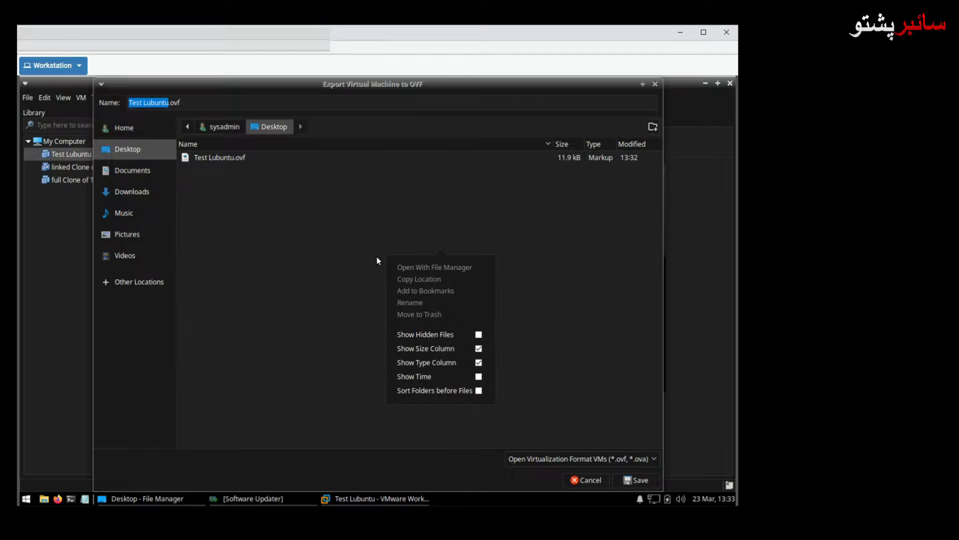
pyautogui.click(349, 299)
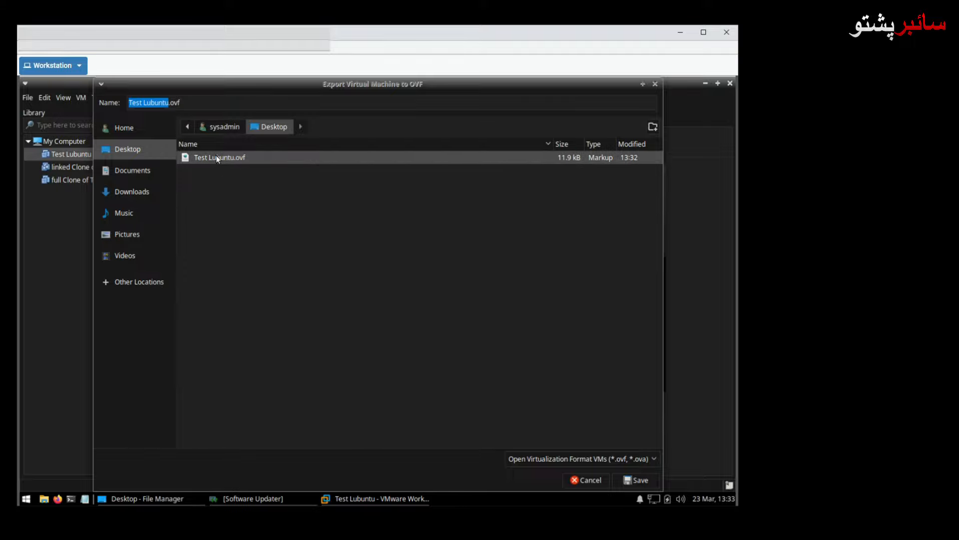
pyautogui.click(586, 480)
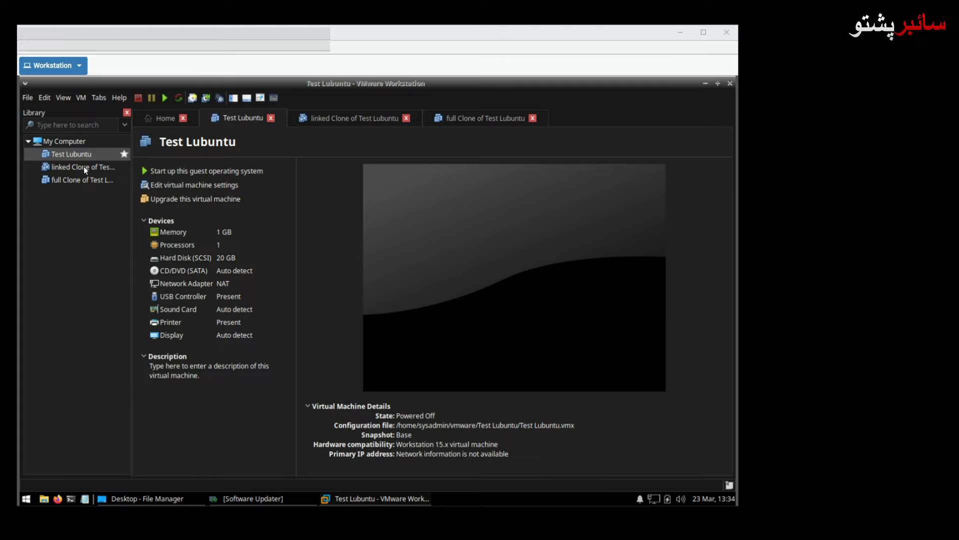
# - Examine the snapshot and management options available for the Test Lubuntu virtual machine in the library
pyautogui.rightClick(66, 154)
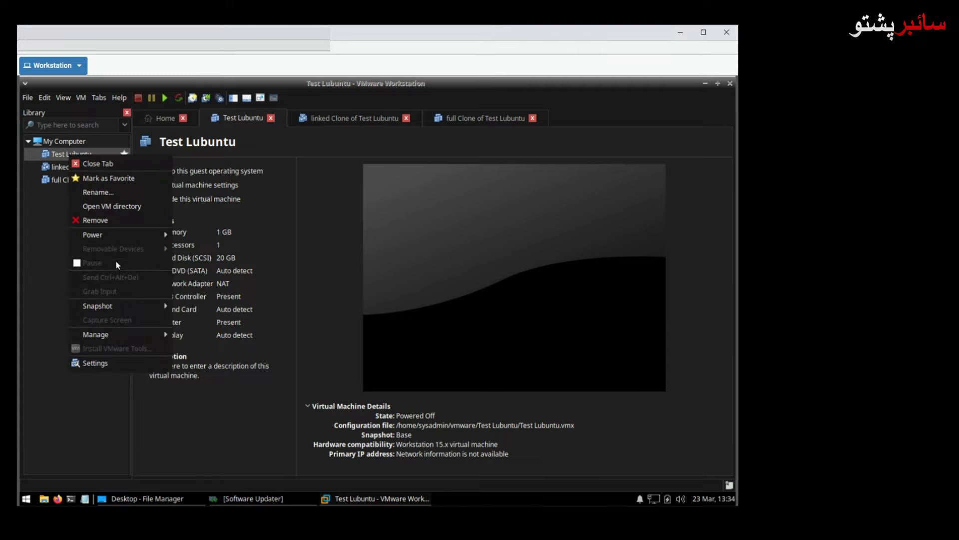
pyautogui.click(52, 144)
pyautogui.rightClick(52, 144)
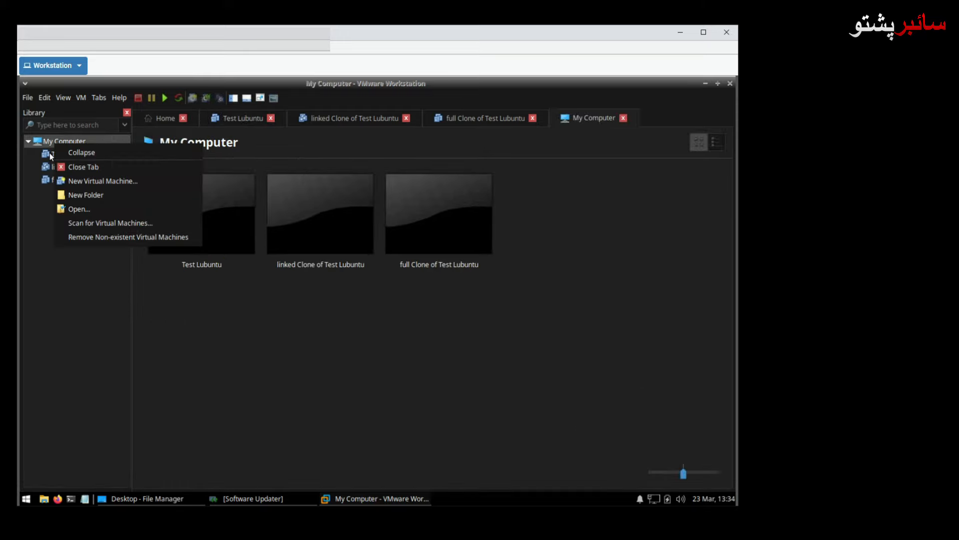
pyautogui.click(49, 152)
pyautogui.rightClick(57, 154)
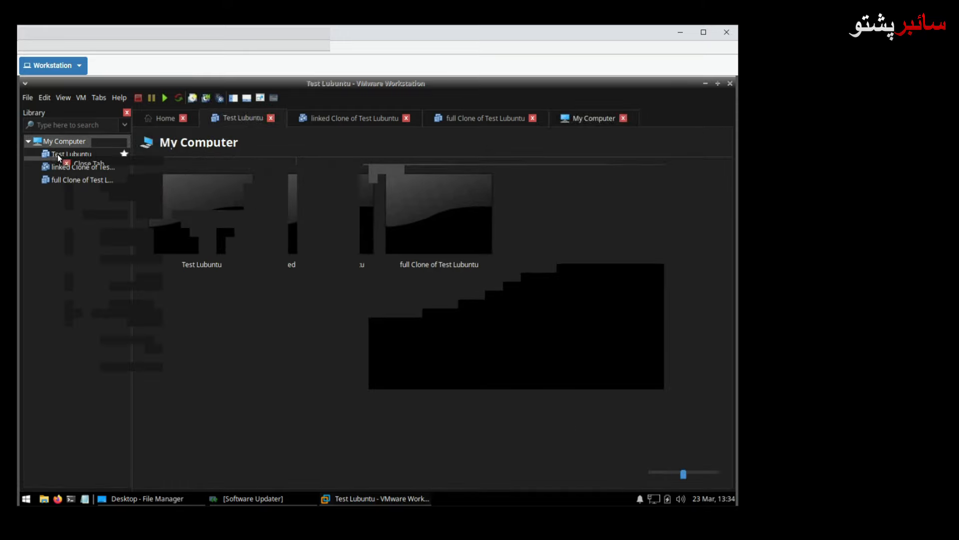
pyautogui.click(55, 155)
pyautogui.click(67, 154)
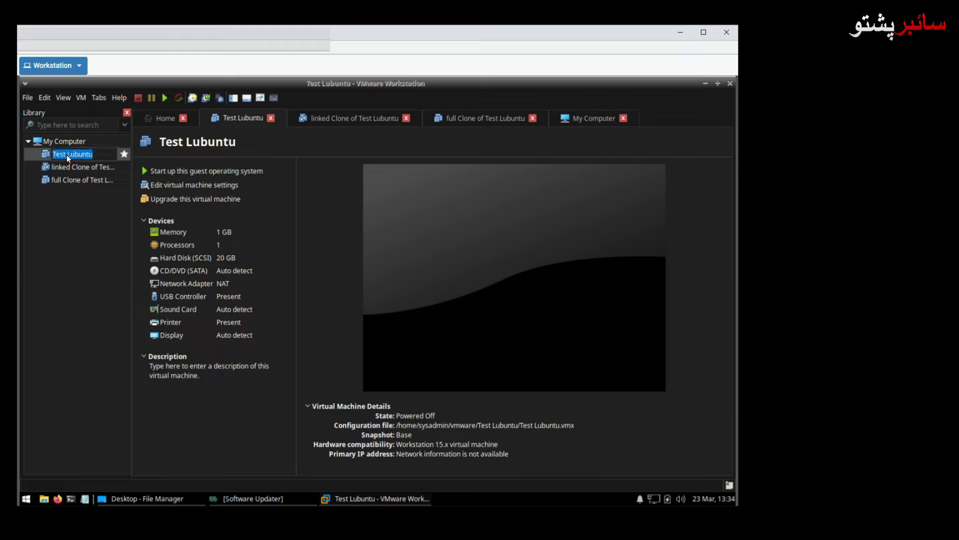
pyautogui.rightClick(67, 154)
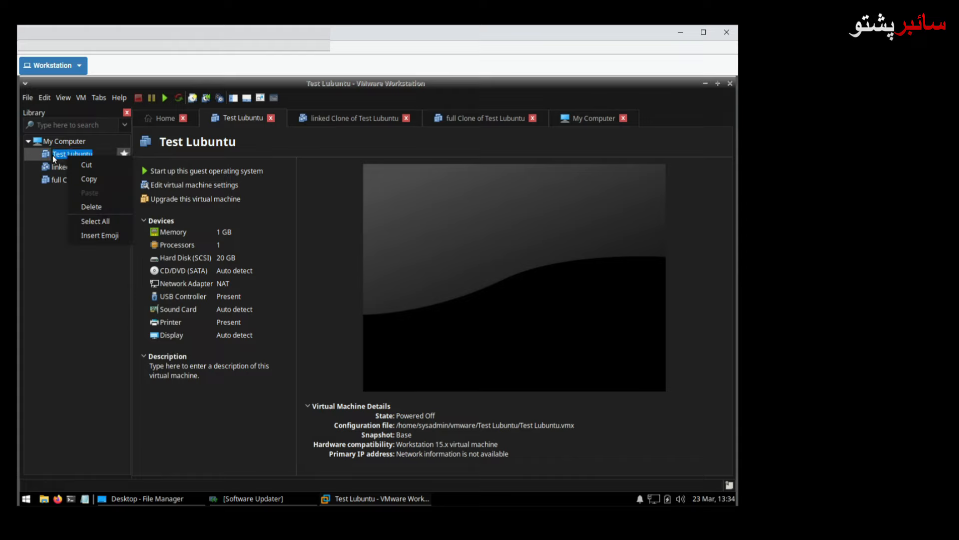
pyautogui.click(52, 156)
pyautogui.rightClick(51, 155)
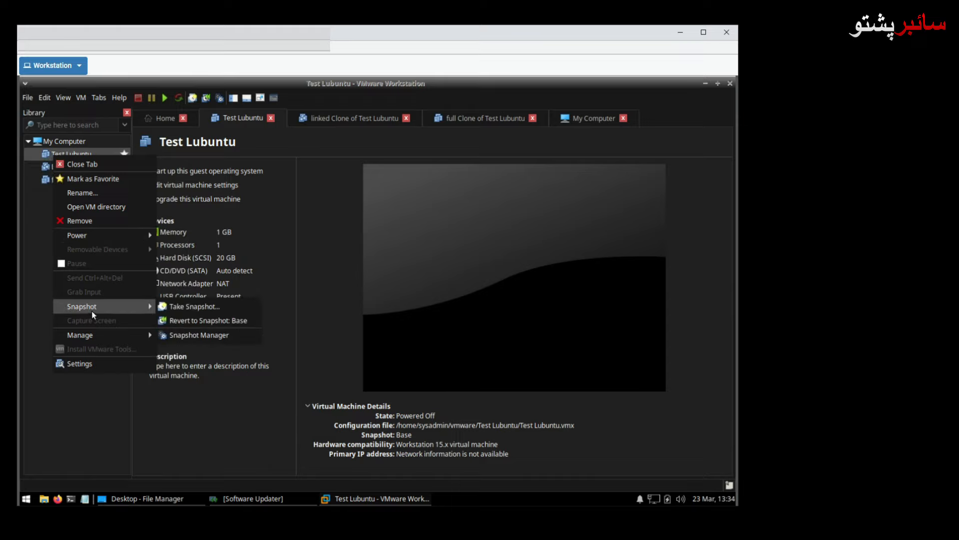
pyautogui.moveTo(97, 333)
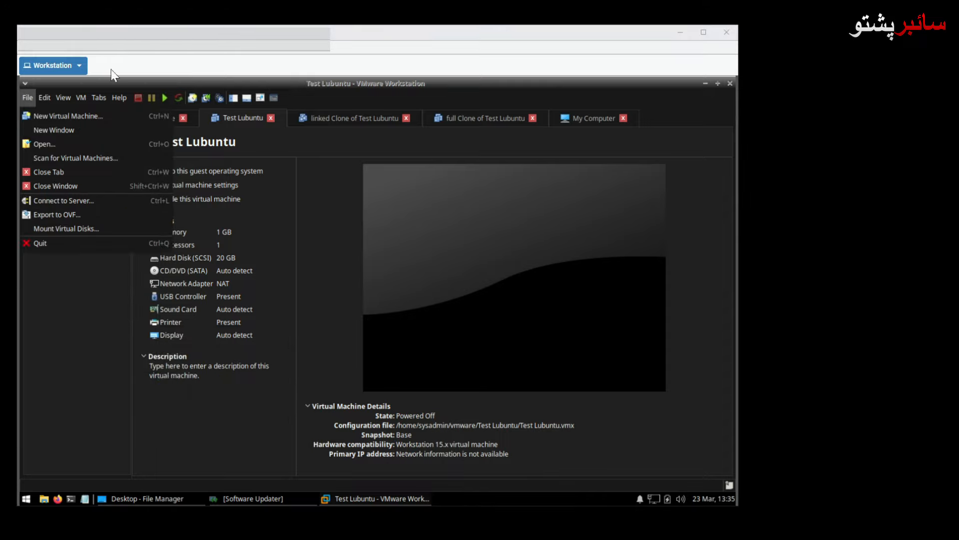
# - Export Test Lubuntu as Test Lubuntu.ovf into a new folder named "test lubuntu ovf" inside the Desktop folder
pyautogui.click(33, 98)
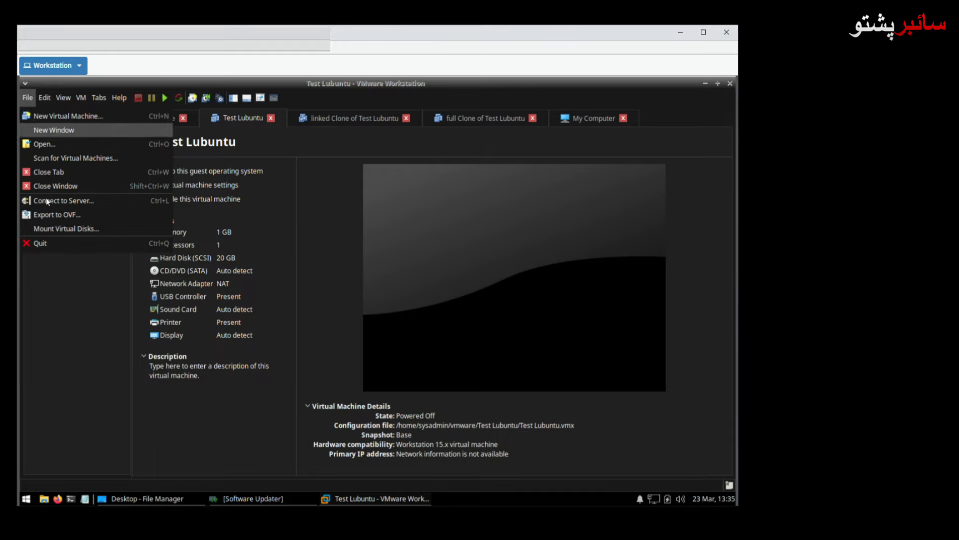
pyautogui.click(53, 213)
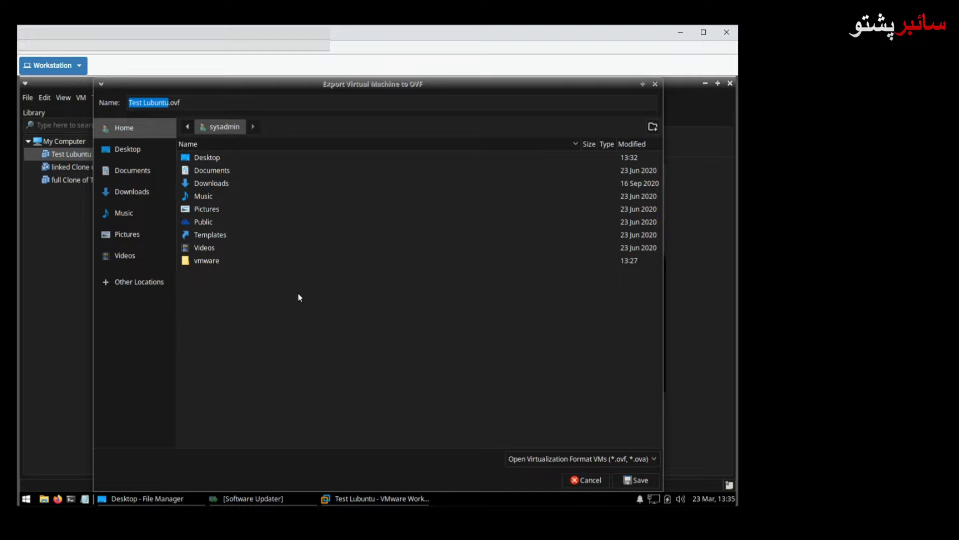
pyautogui.doubleClick(206, 158)
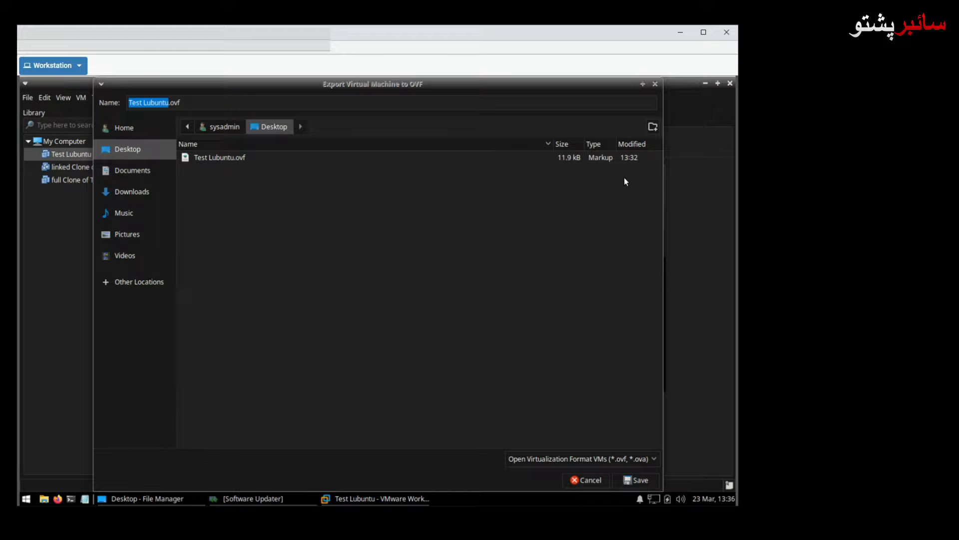
pyautogui.click(652, 127)
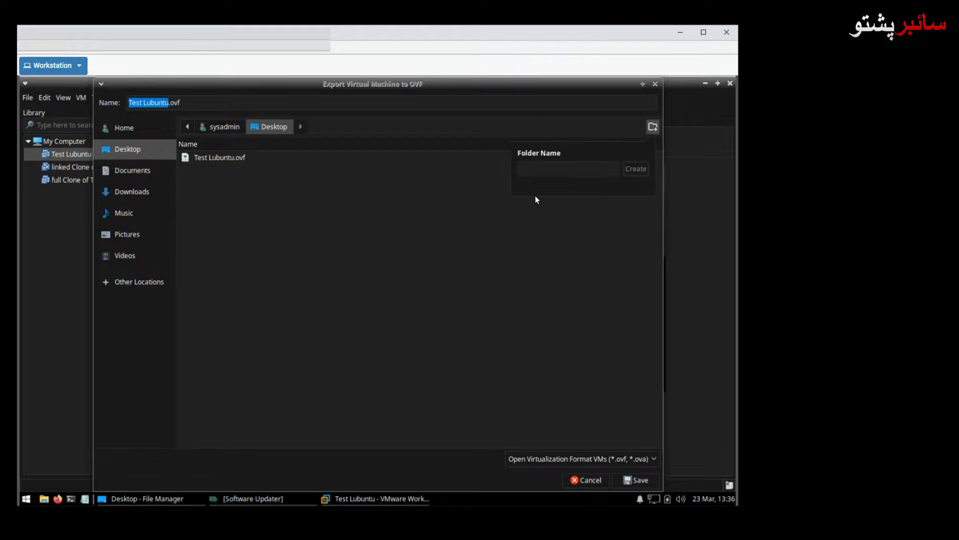
pyautogui.write('test lubuntu ovf')
pyautogui.click(641, 173)
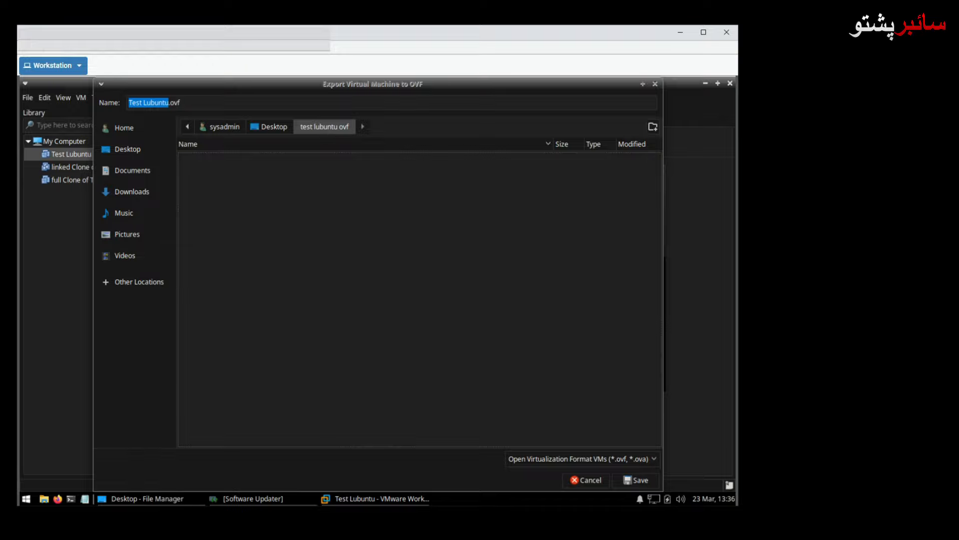
pyautogui.click(634, 480)
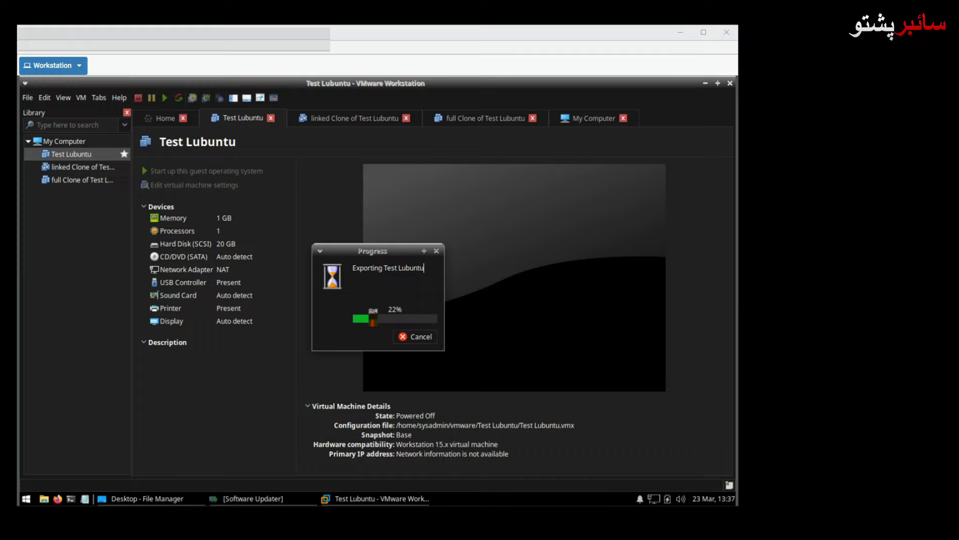
pyautogui.click(27, 98)
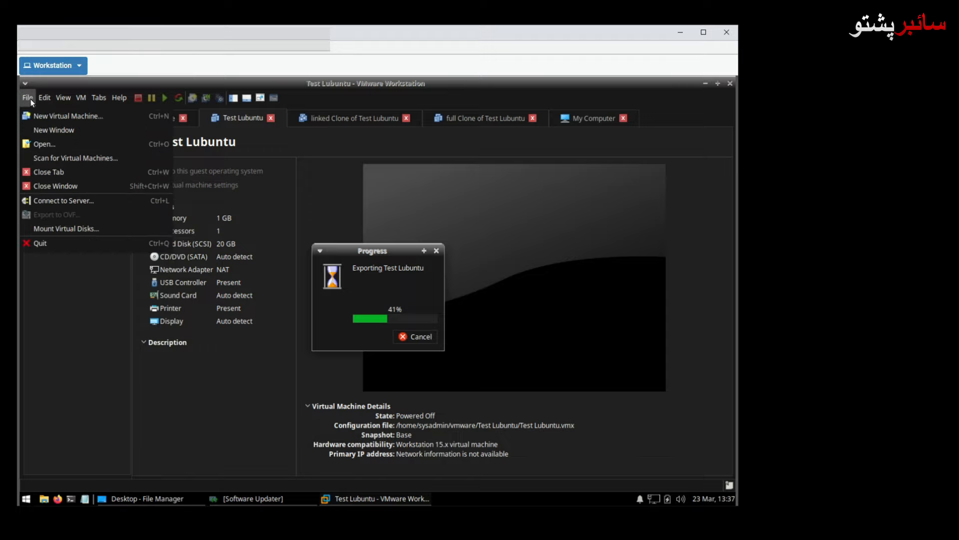
pyautogui.click(378, 500)
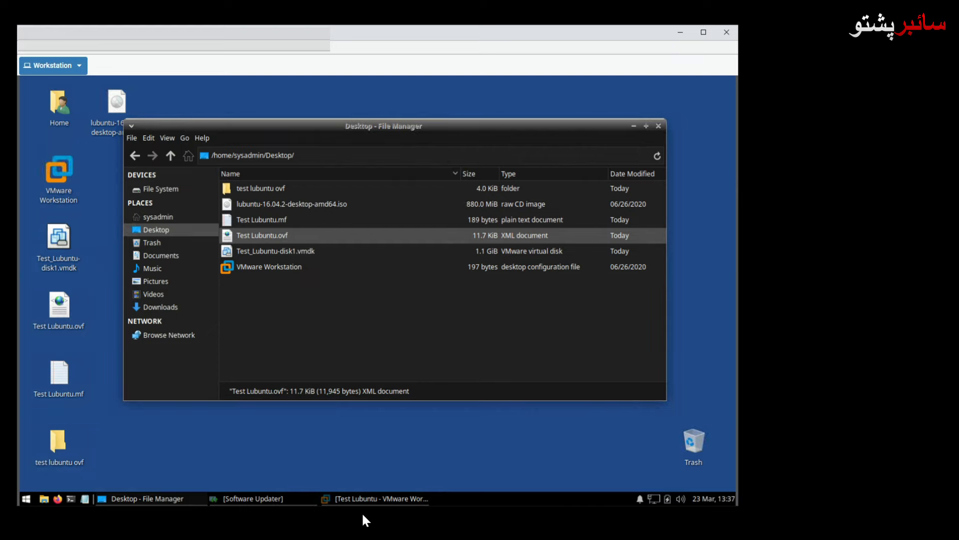
pyautogui.click(363, 500)
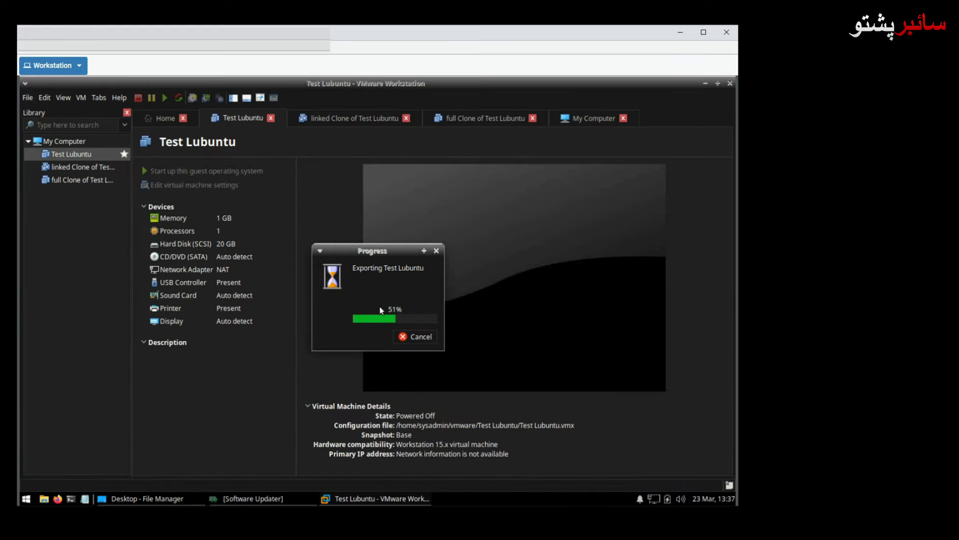
pyautogui.click(28, 97)
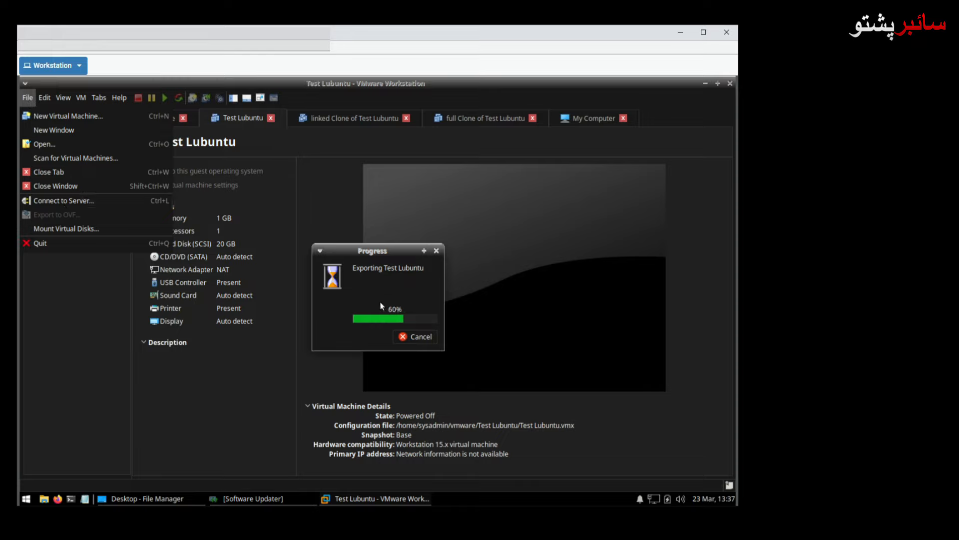
pyautogui.moveTo(67, 100)
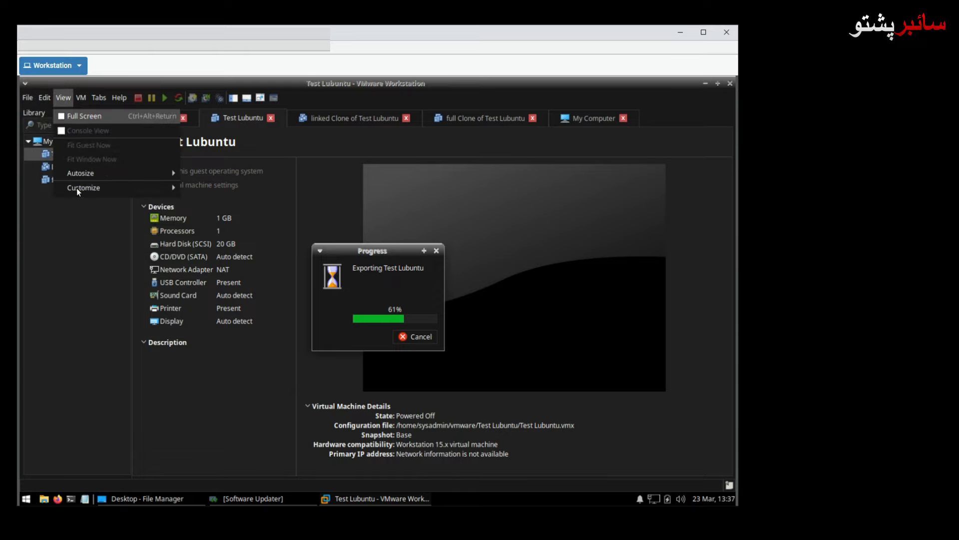
pyautogui.click(69, 232)
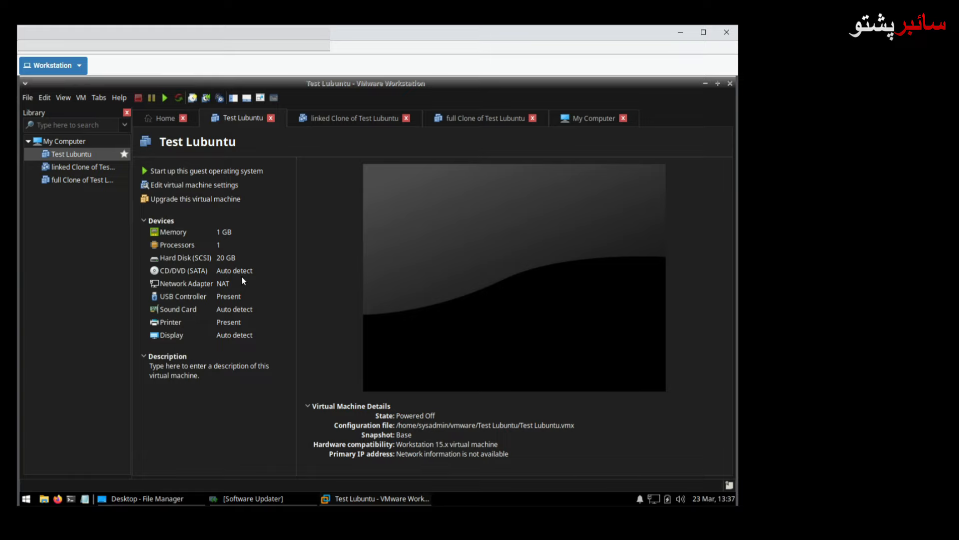
# - Switch to the file manager, examine the exported files in the "test lubuntu ovf" folder, and return to the Desktop folder
pyautogui.click(154, 497)
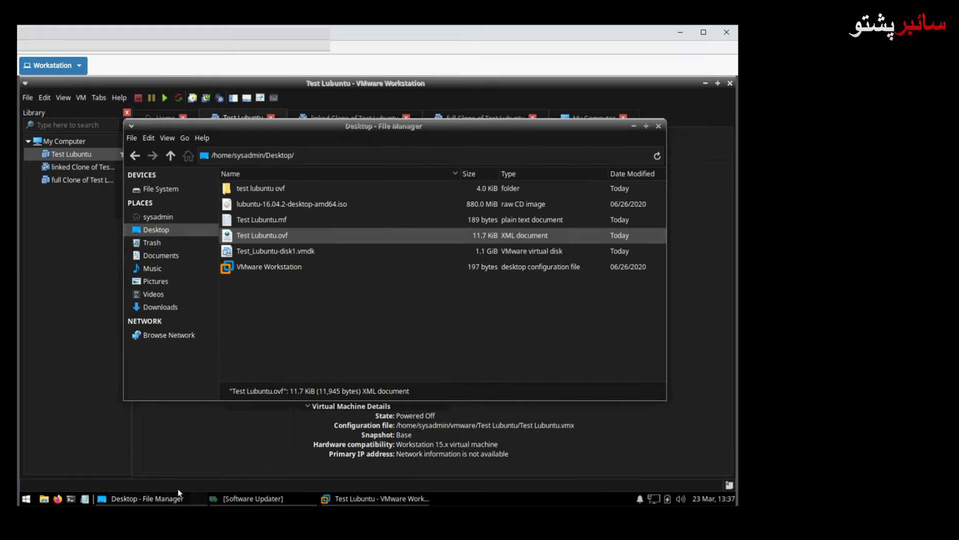
pyautogui.doubleClick(266, 191)
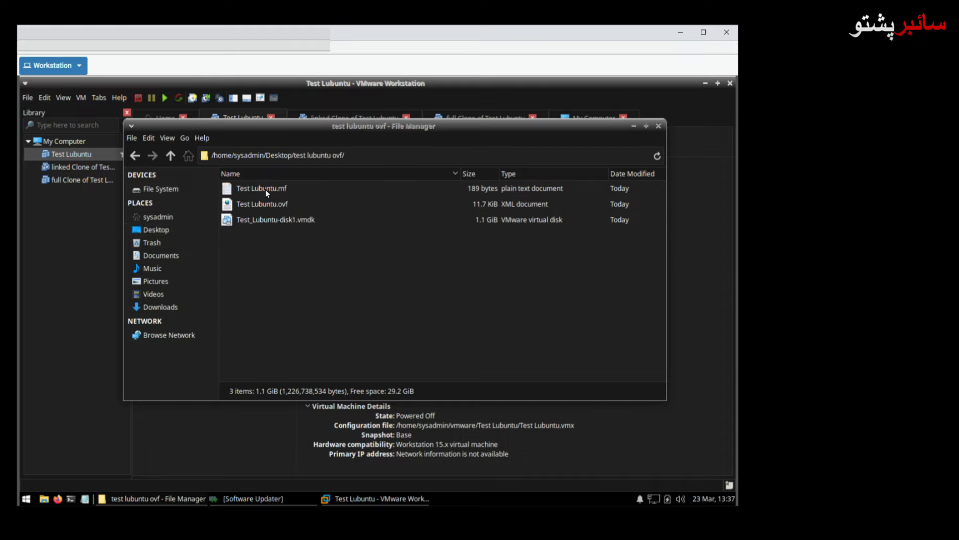
pyautogui.click(136, 156)
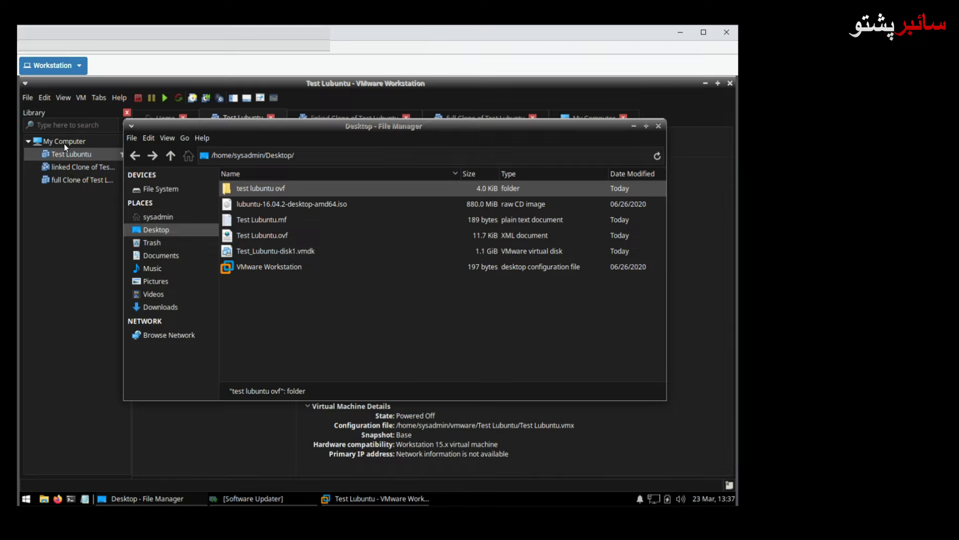
# - Switch back to VMware Workstation, start another OVF export of Test Lubuntu and check the available file formats
pyautogui.click(28, 99)
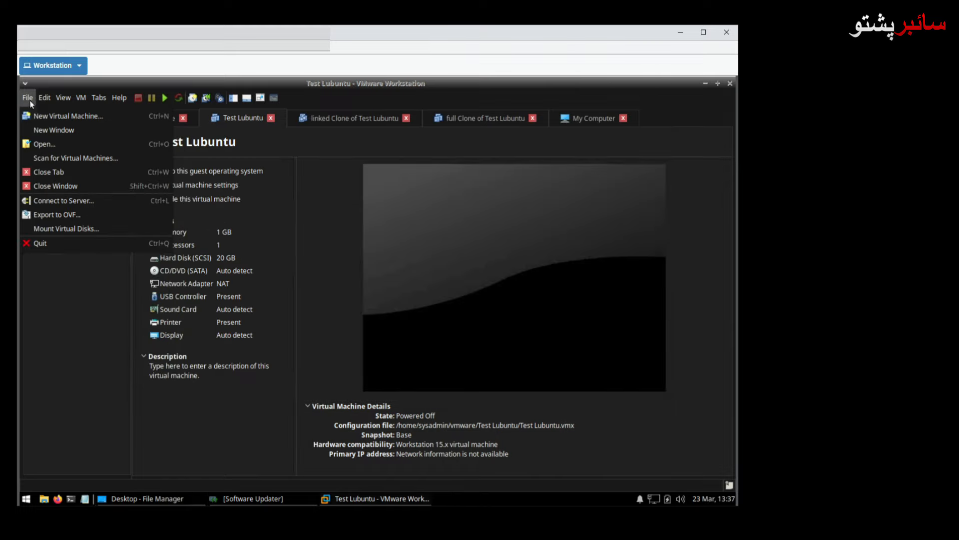
pyautogui.click(59, 214)
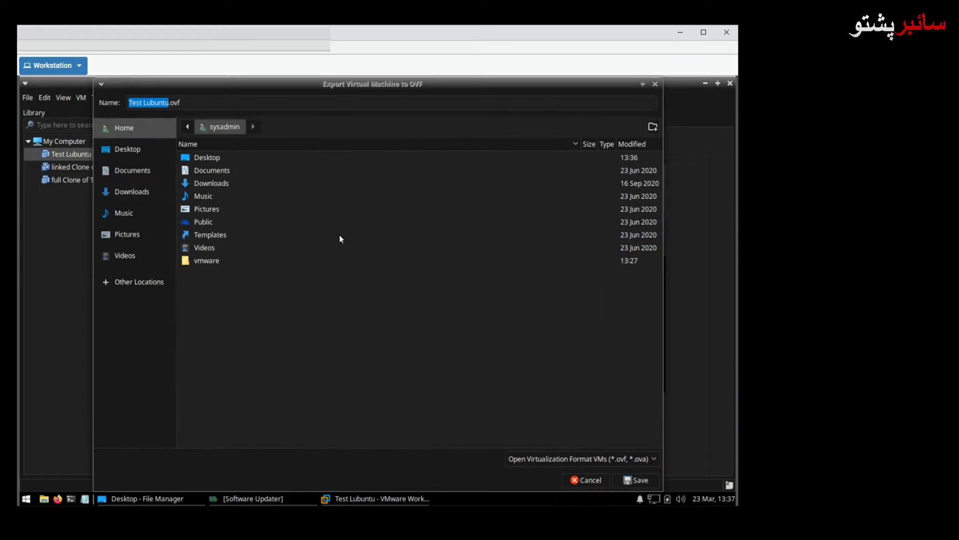
pyautogui.click(592, 458)
pyautogui.click(590, 455)
pyautogui.click(583, 460)
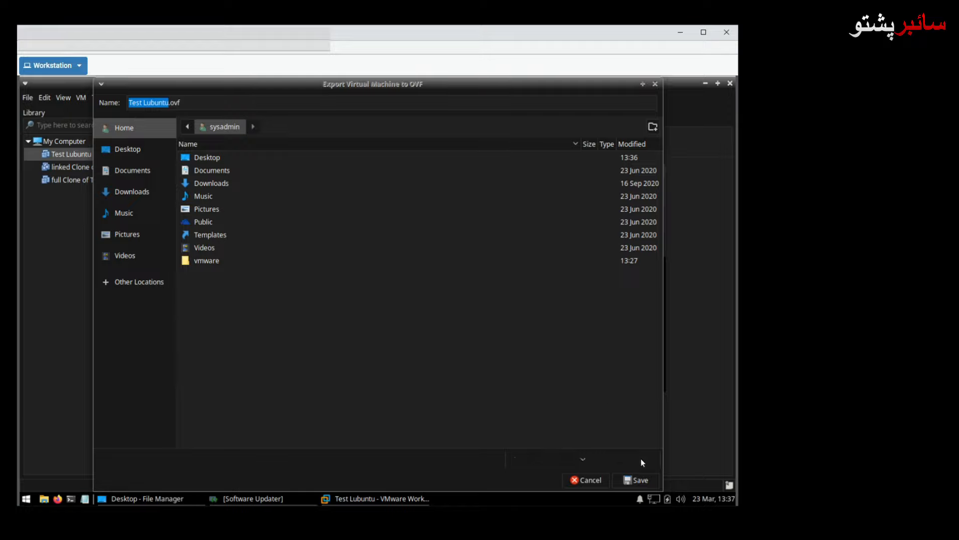
pyautogui.click(625, 431)
pyautogui.click(655, 458)
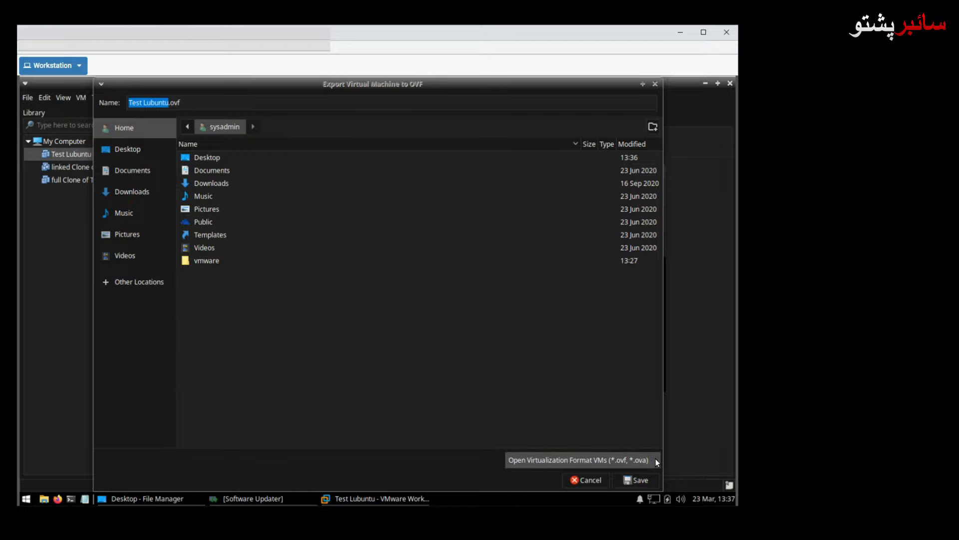
pyautogui.click(577, 455)
pyautogui.click(641, 461)
# - Change the export file name to Test Lubuntu.ova and save the export in the home folder
pyautogui.click(193, 103)
pyautogui.click(192, 103)
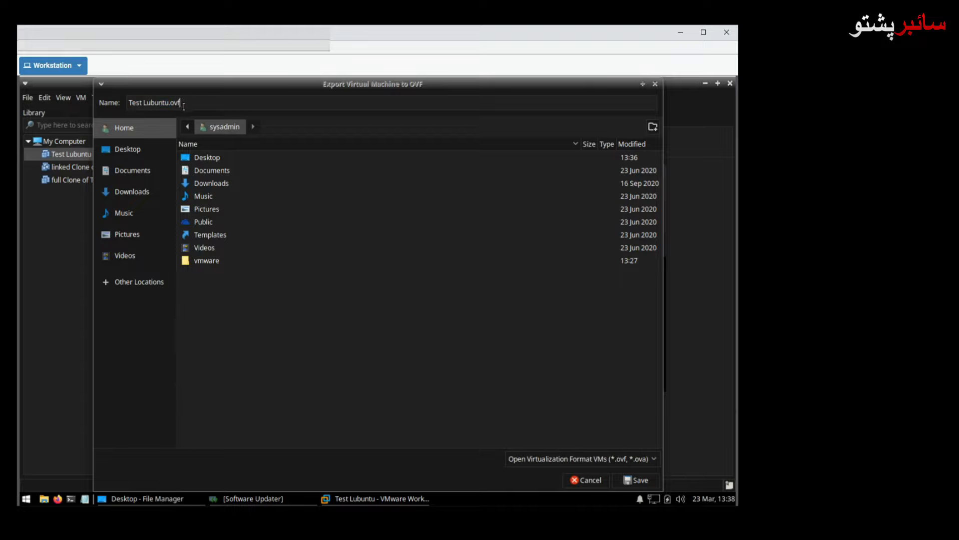
pyautogui.press('BackSpace')
pyautogui.write('a')
pyautogui.click(634, 485)
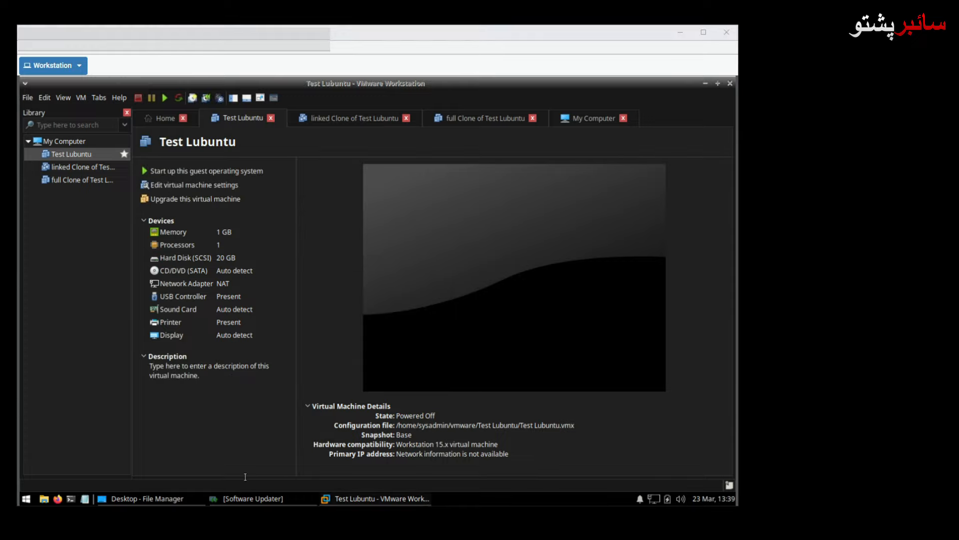
# - Switch to the file manager and compare the exported files in the "test lubuntu ovf" folder with Test Lubuntu.ova in the home folder, ending in the Desktop folder
pyautogui.click(164, 498)
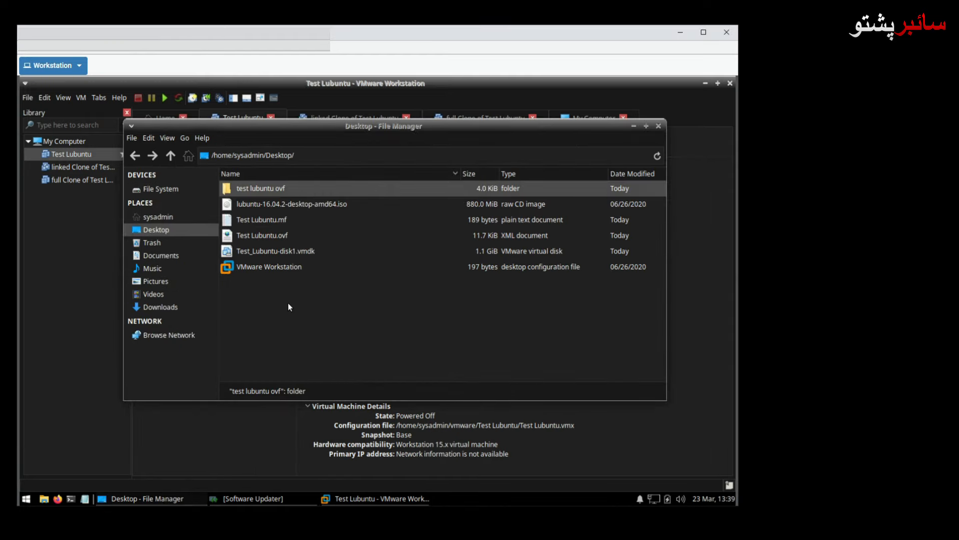
pyautogui.doubleClick(269, 189)
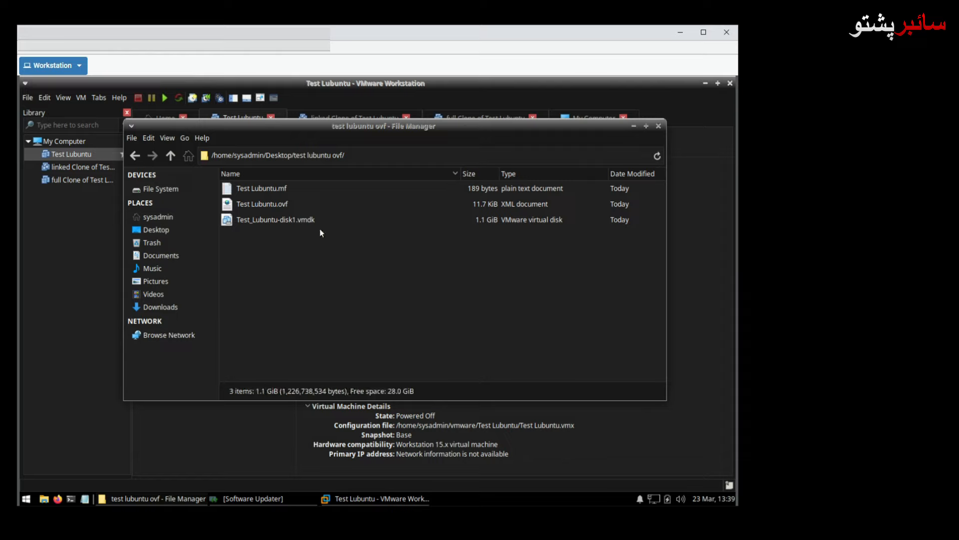
pyautogui.click(135, 156)
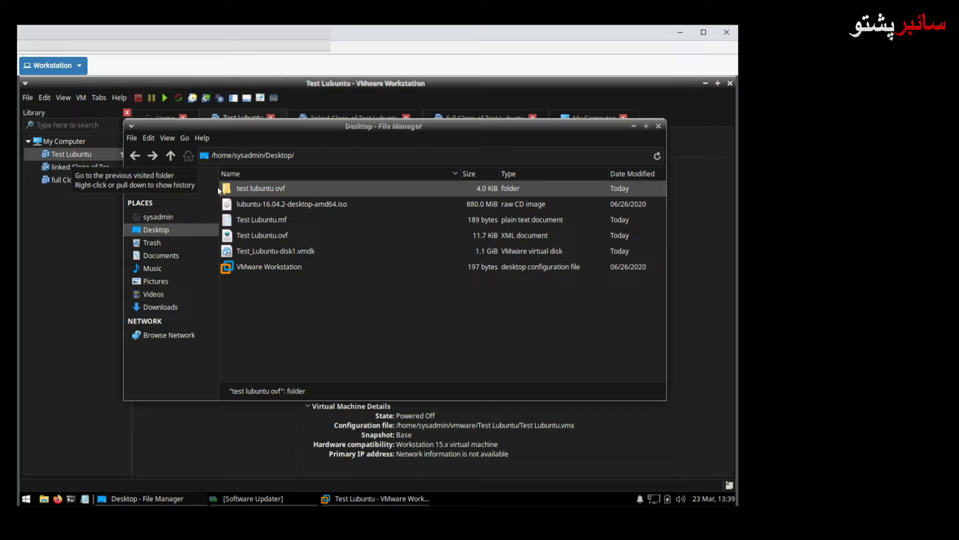
pyautogui.click(161, 217)
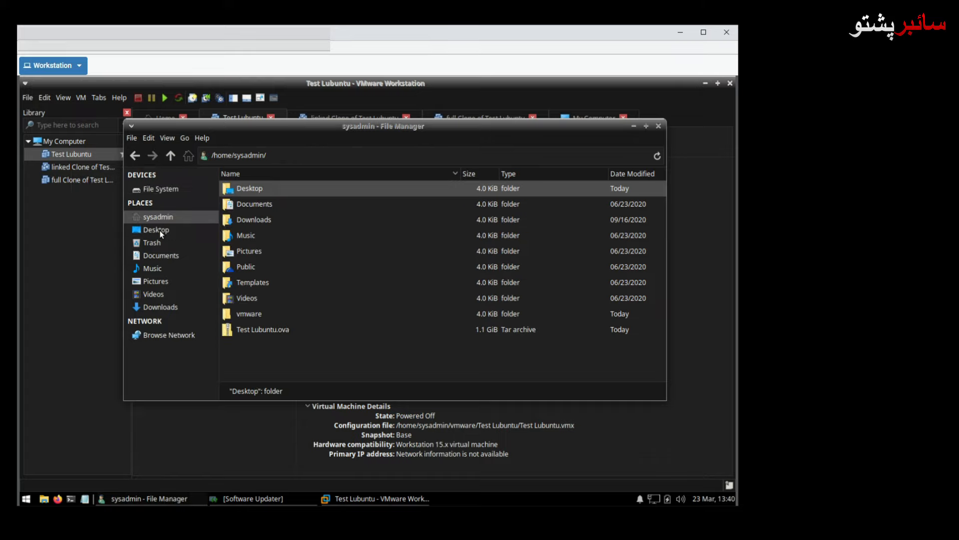
pyautogui.doubleClick(245, 193)
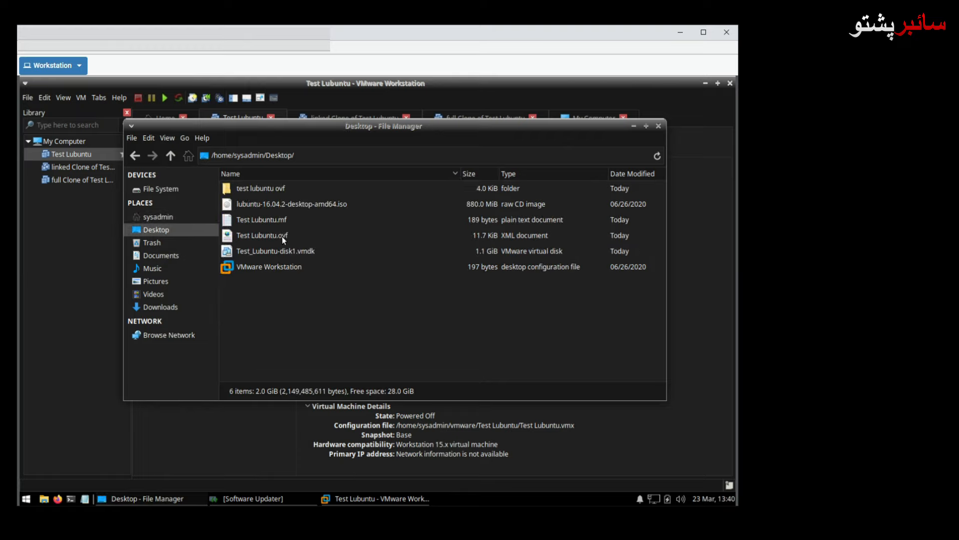
pyautogui.doubleClick(271, 193)
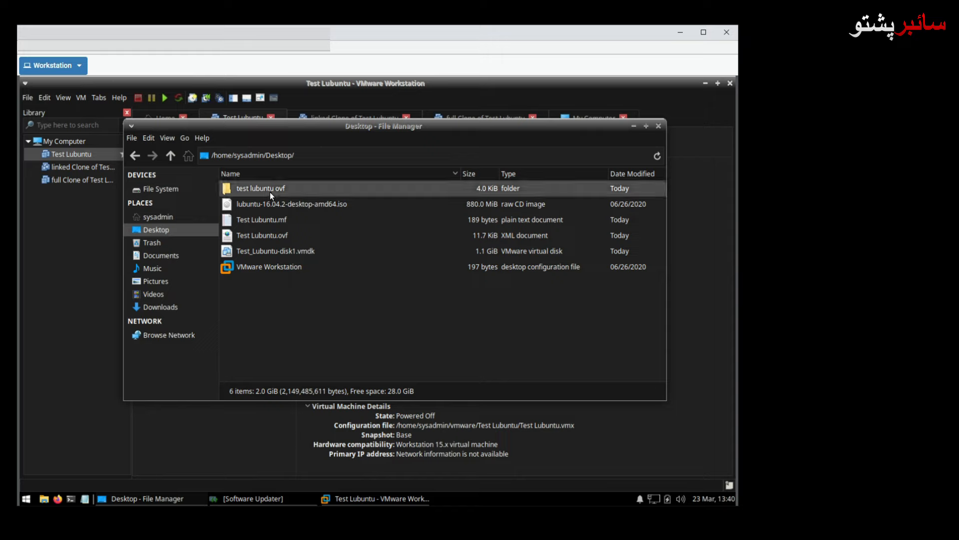
pyautogui.click(139, 156)
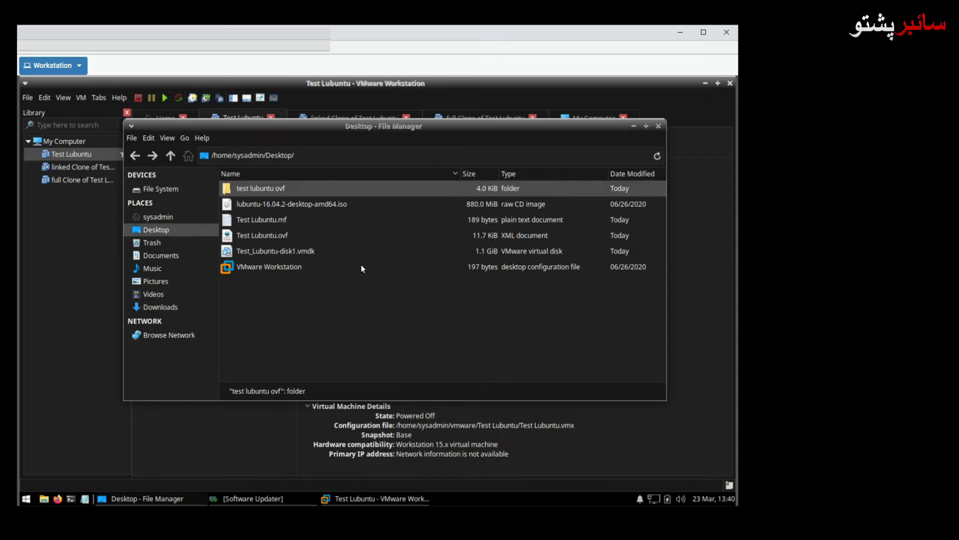